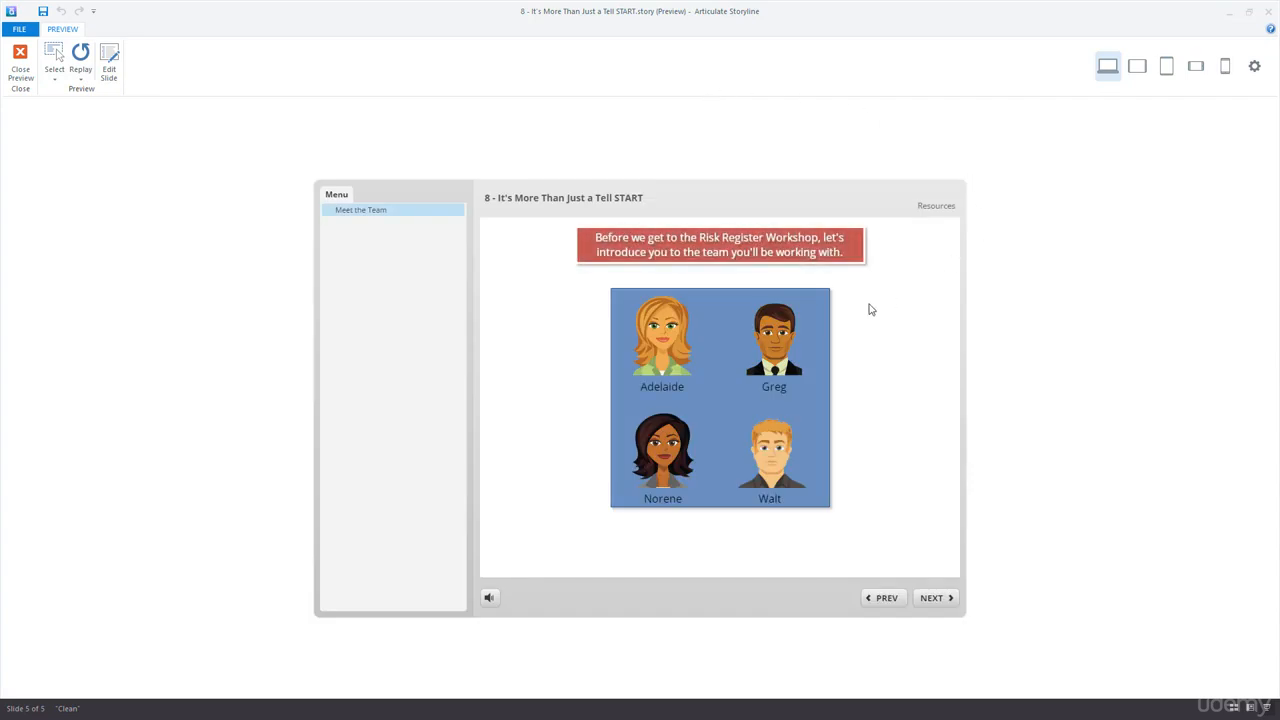
Check the hover callouts of the team characters in the slide preview, close the preview and show the slide's timeline
left_click(780, 336)
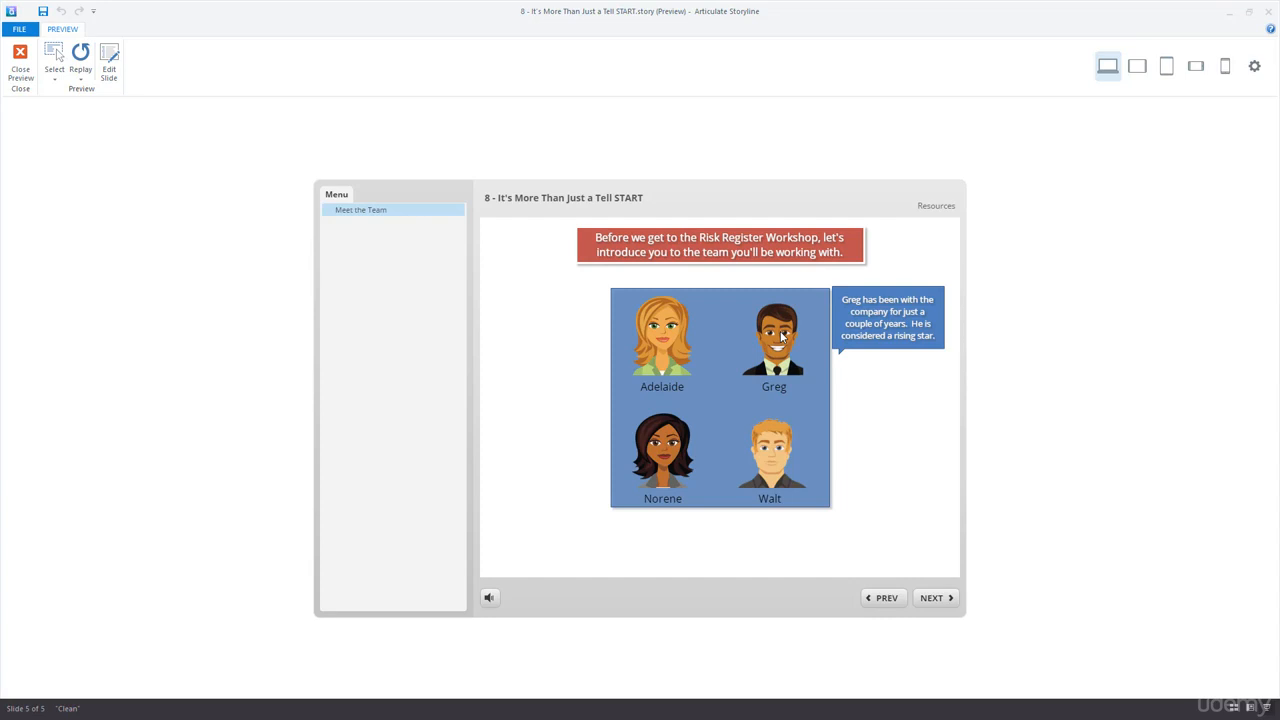
mouse_move(658, 448)
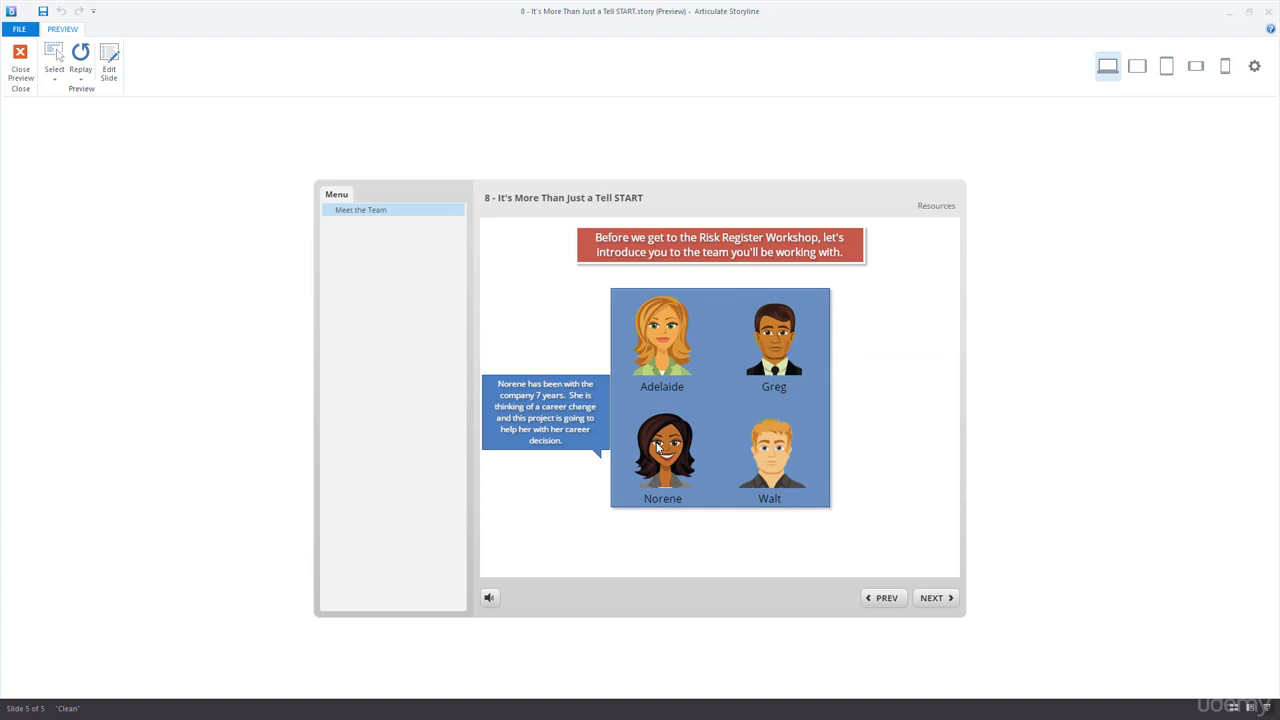
mouse_move(750, 451)
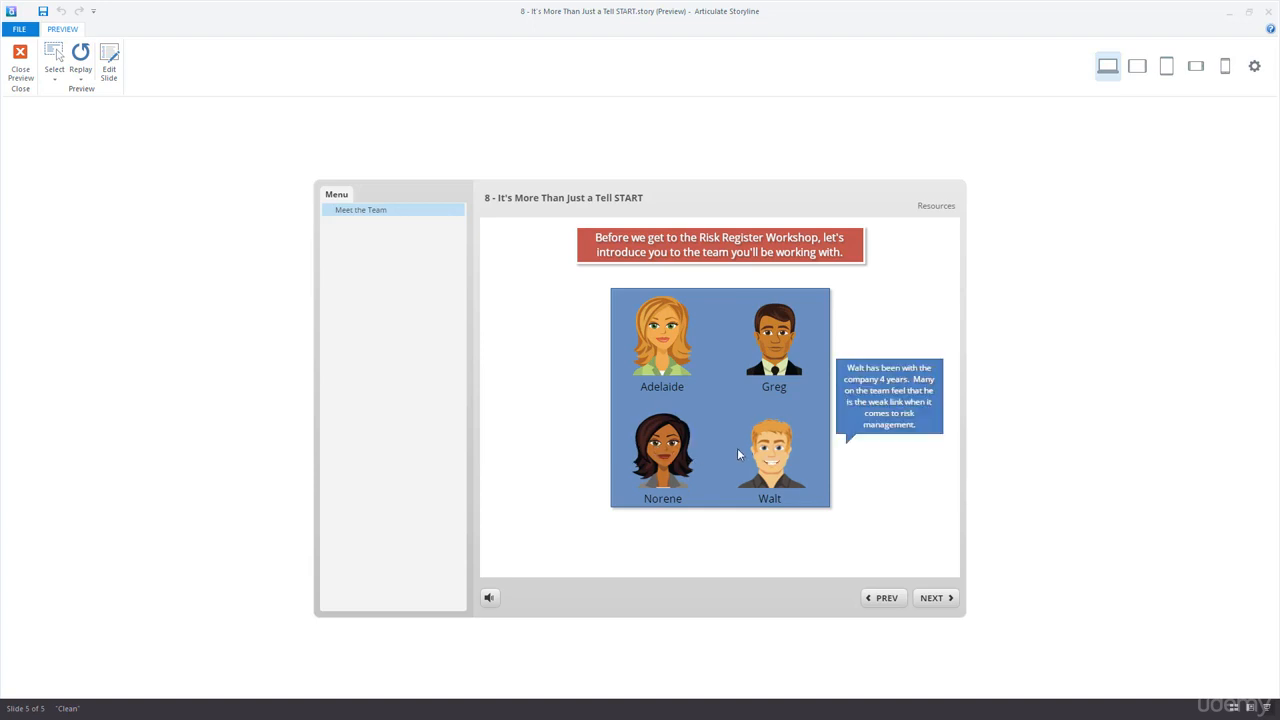
left_click(20, 62)
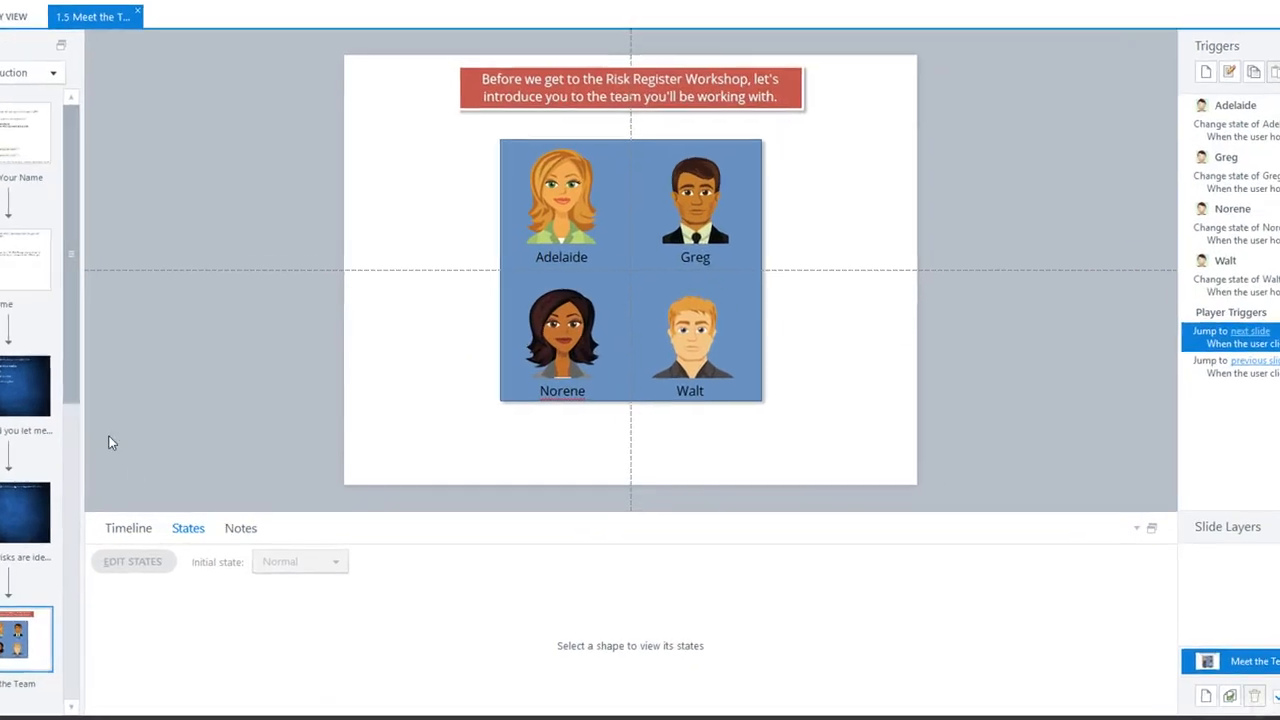
left_click(142, 531)
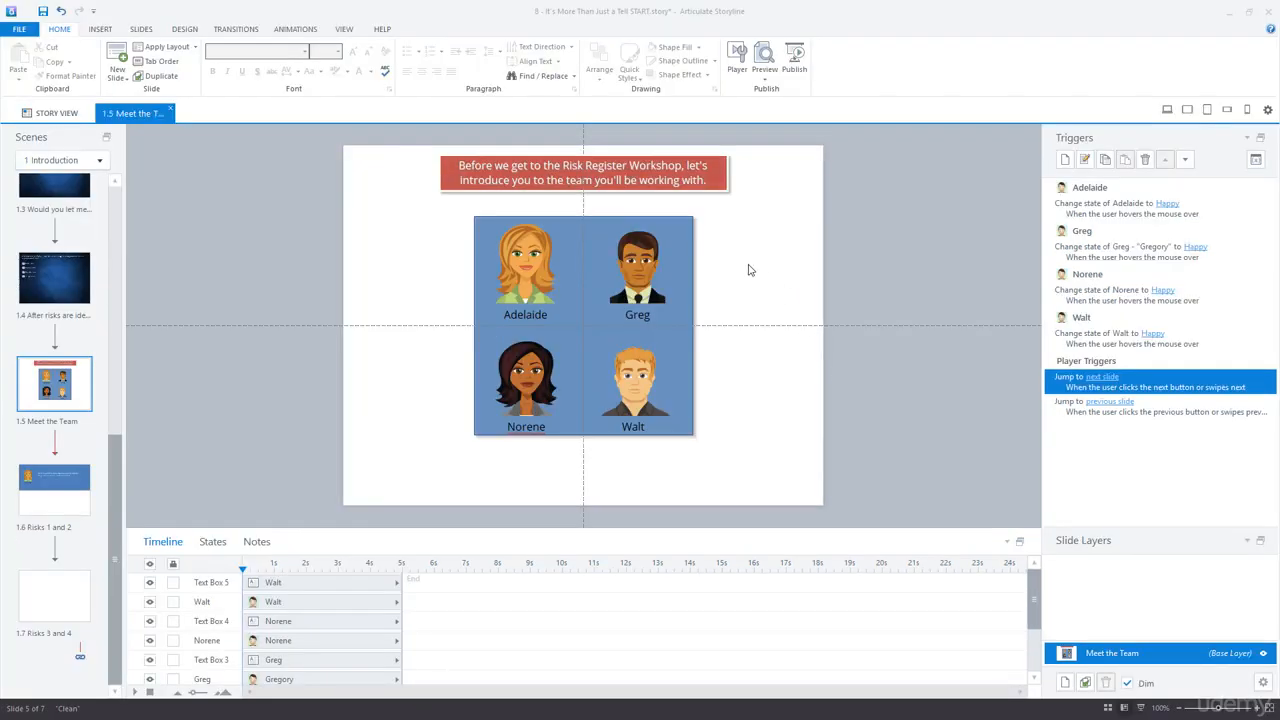
Examine the Normal and Happy states of the suited character on the Meet the Team slide and return to the timeline
left_click(645, 262)
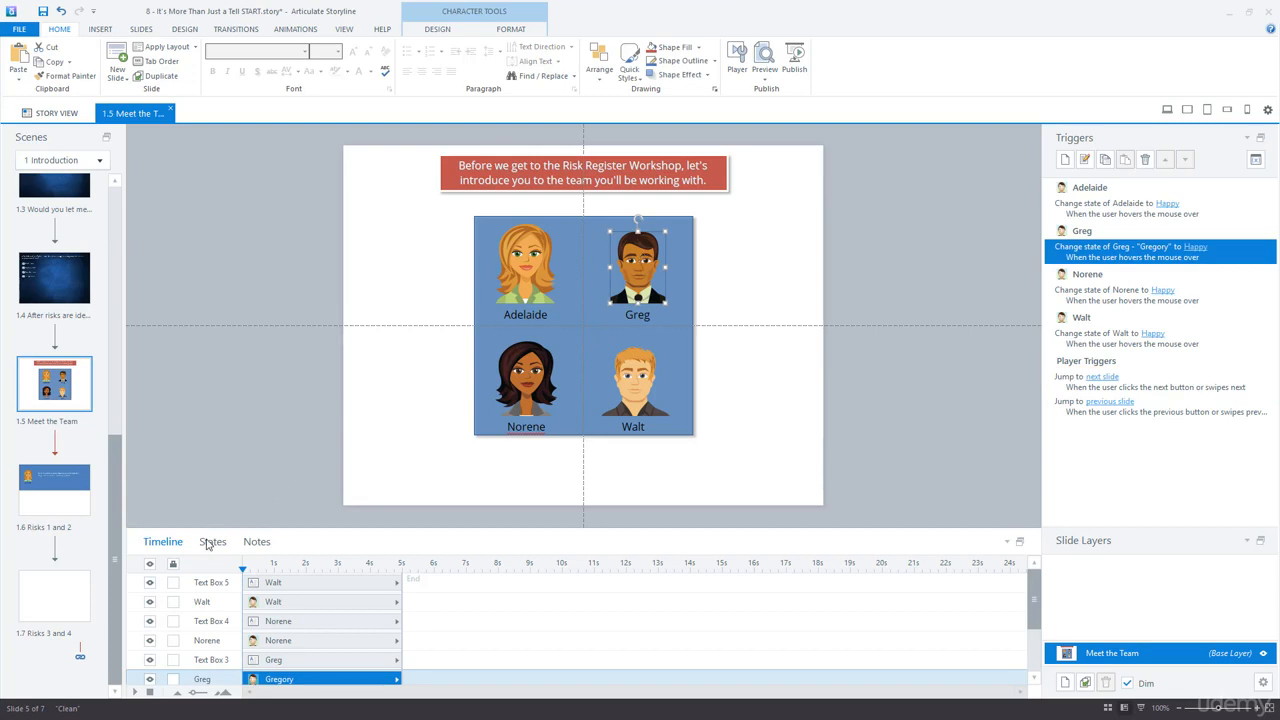
left_click(207, 541)
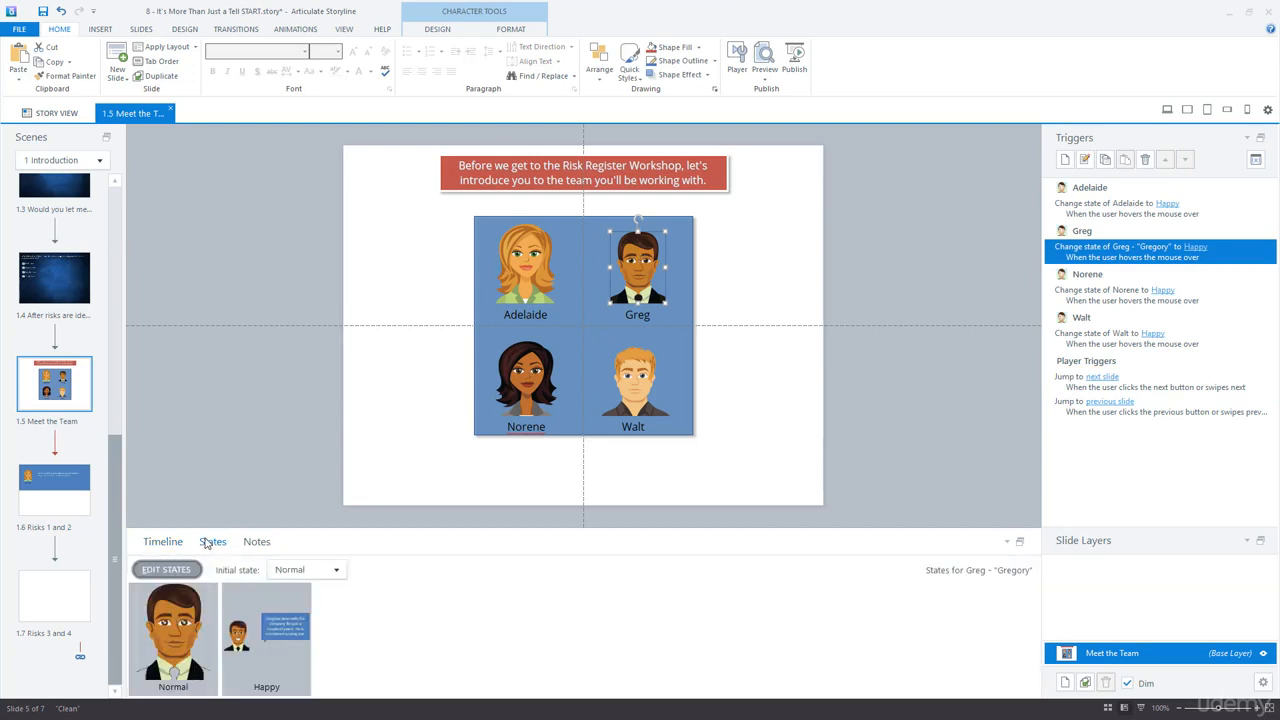
left_click(168, 570)
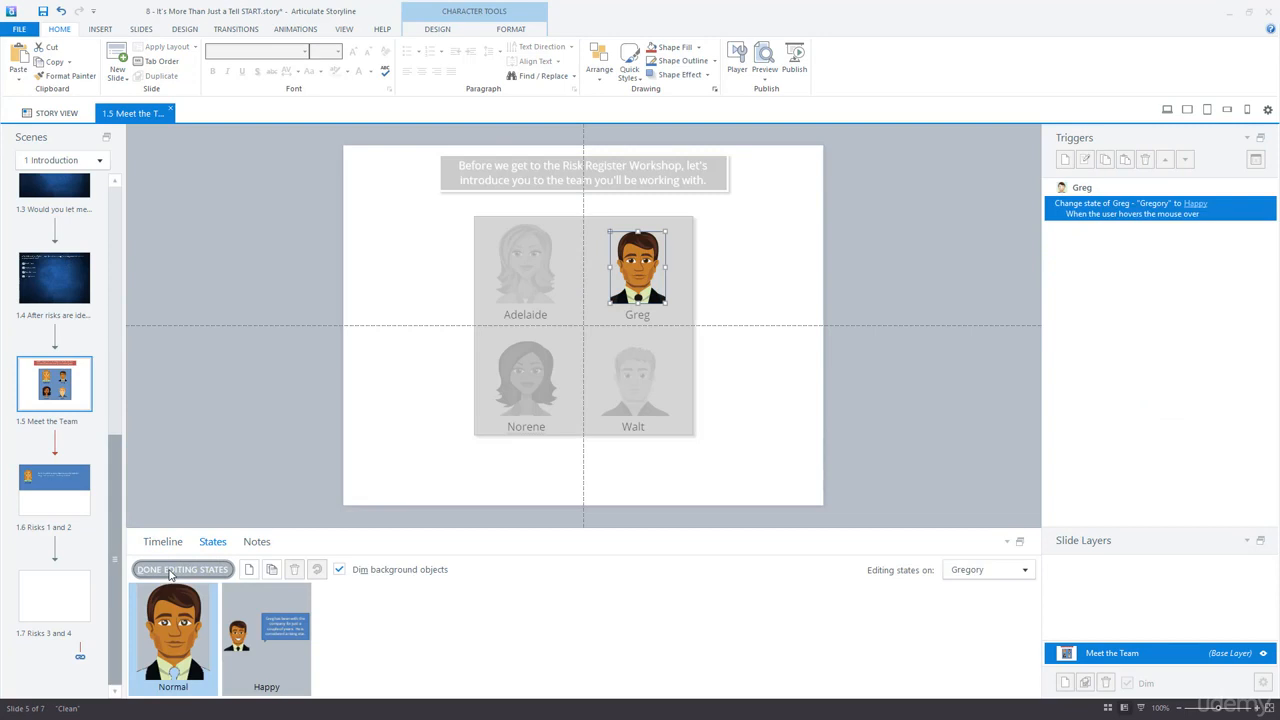
left_click(277, 665)
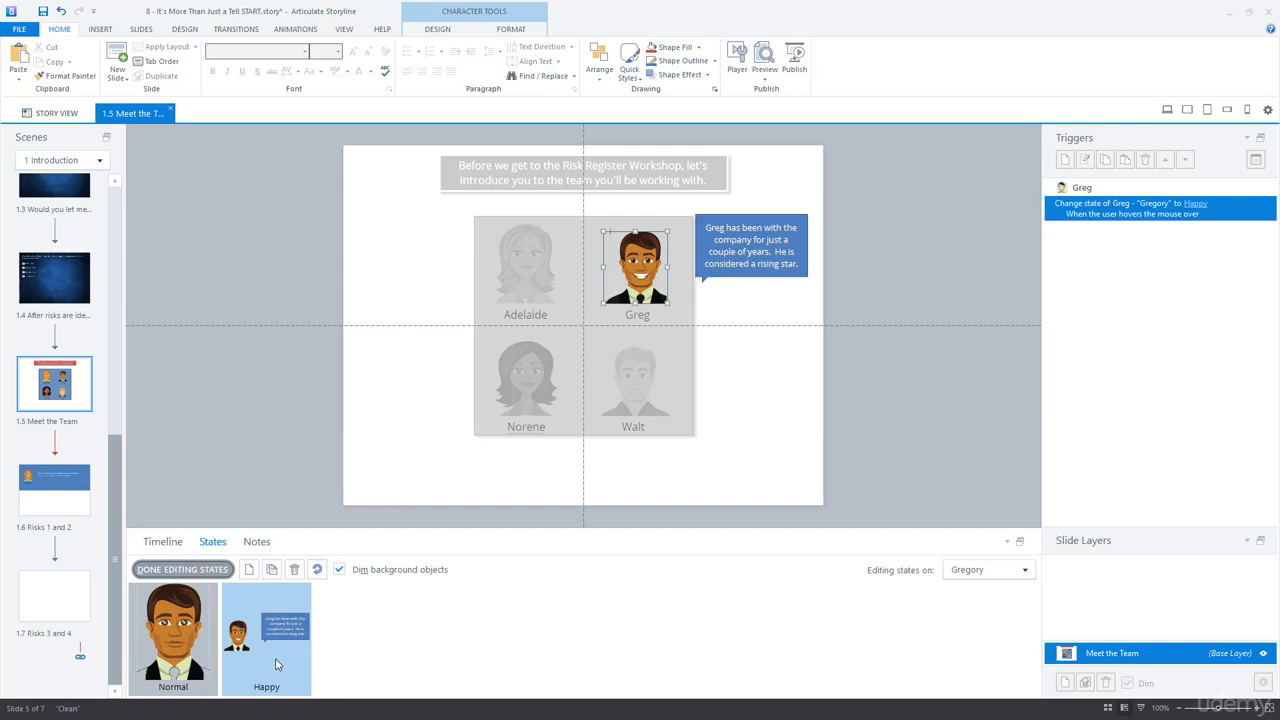
left_click(1024, 570)
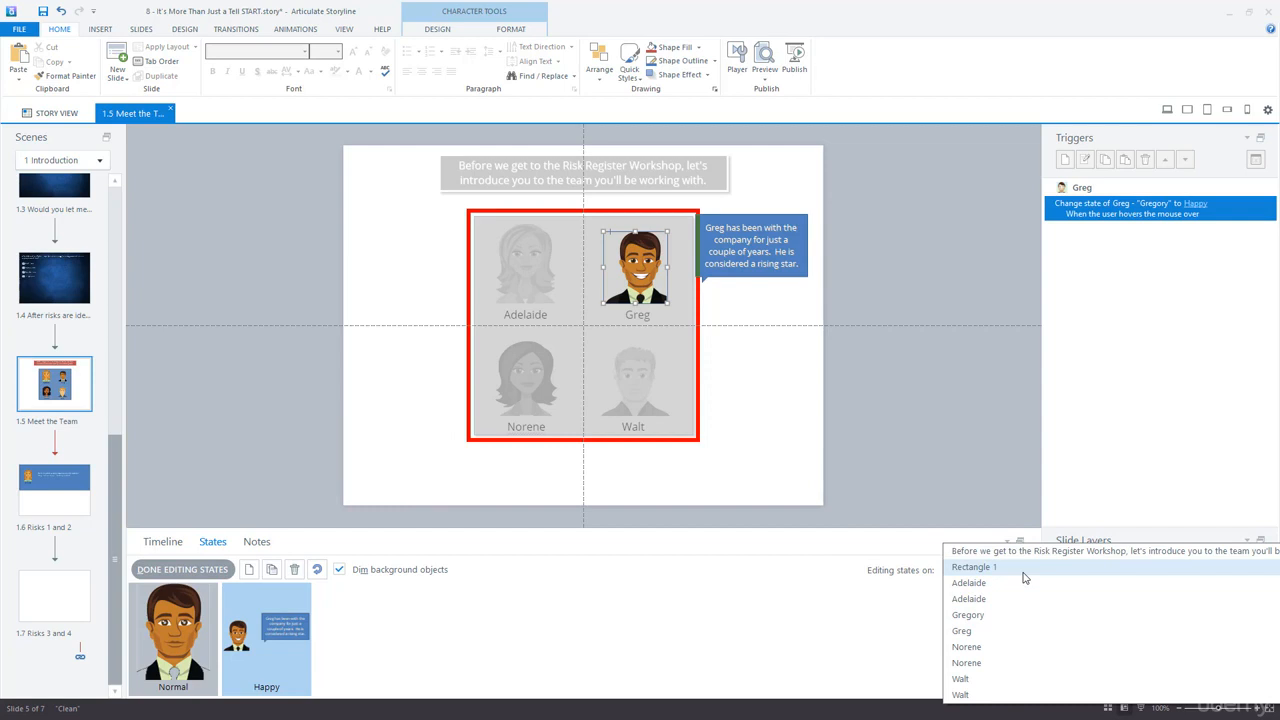
left_click(187, 574)
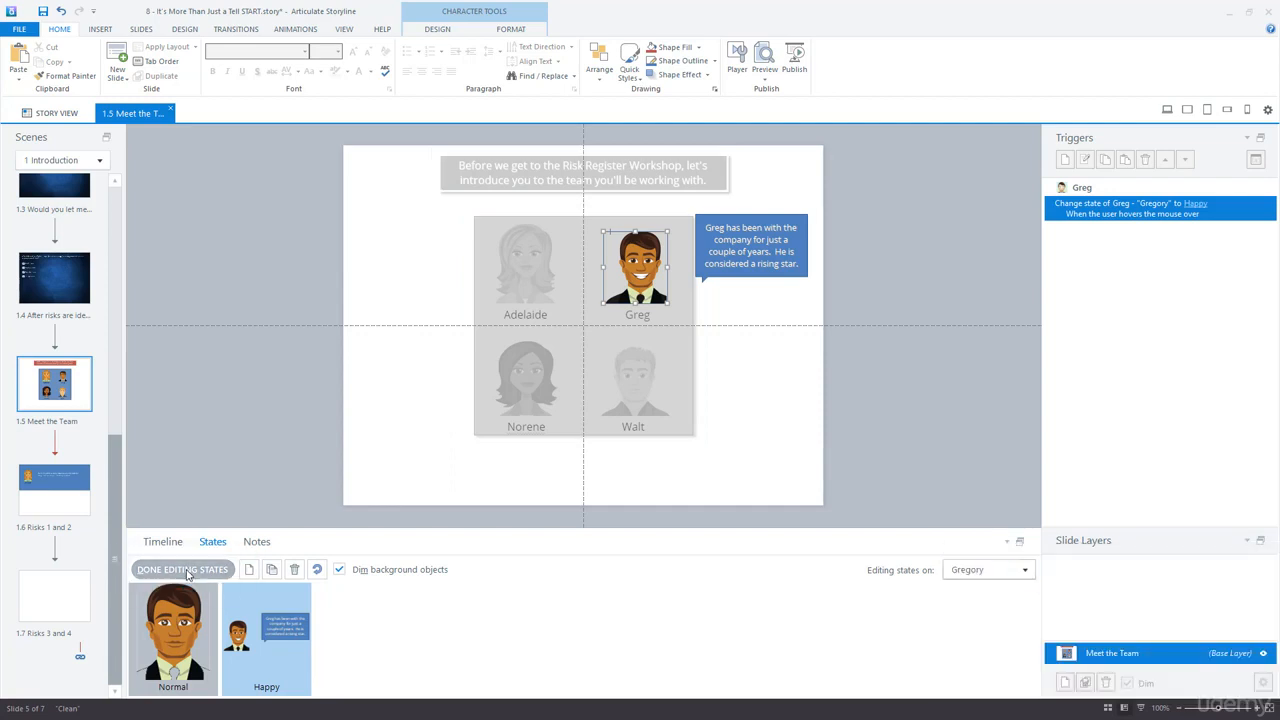
left_click(183, 570)
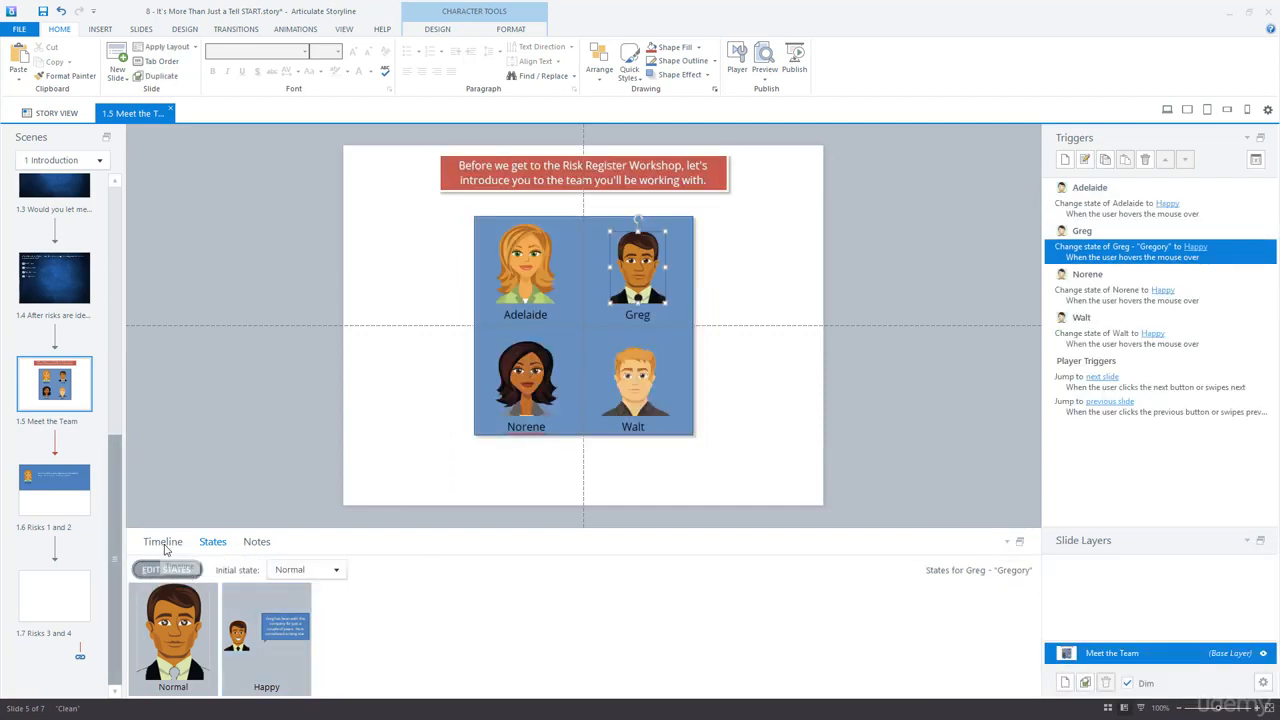
left_click(163, 542)
Add two new slides with the Clean theme's Blank layout after the Meet the Team slide
left_click(1001, 212)
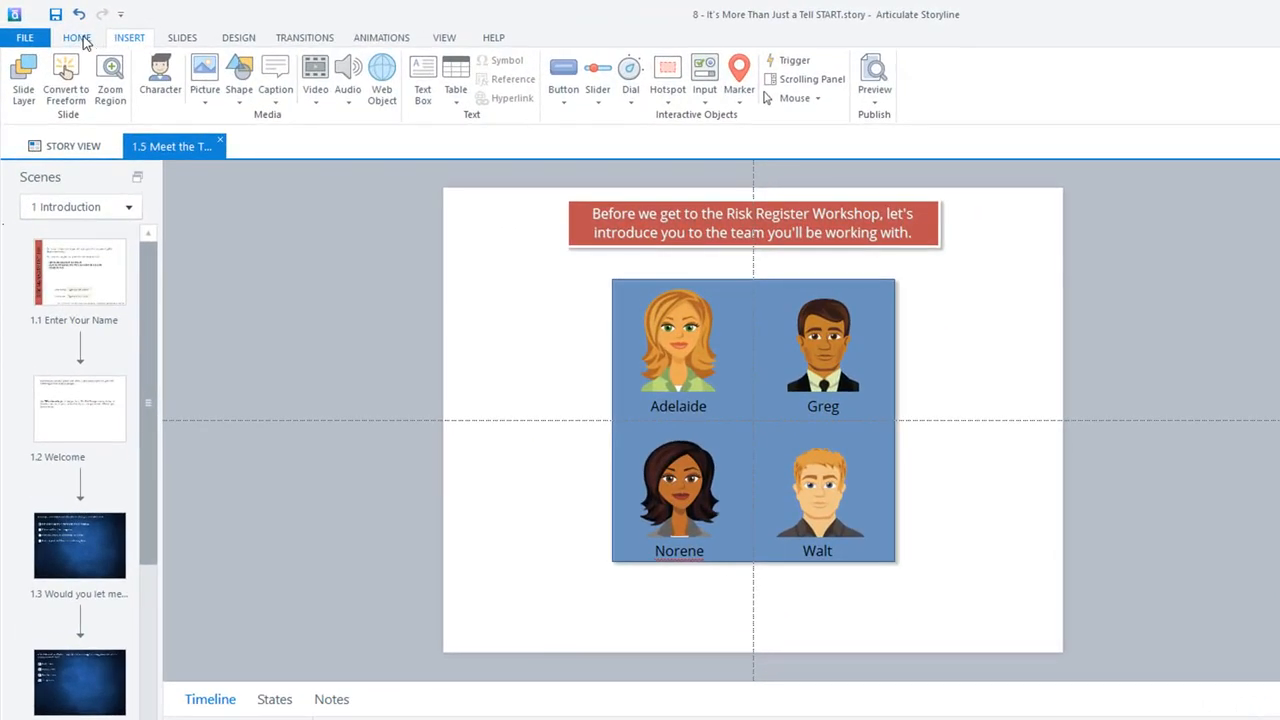
left_click(84, 40)
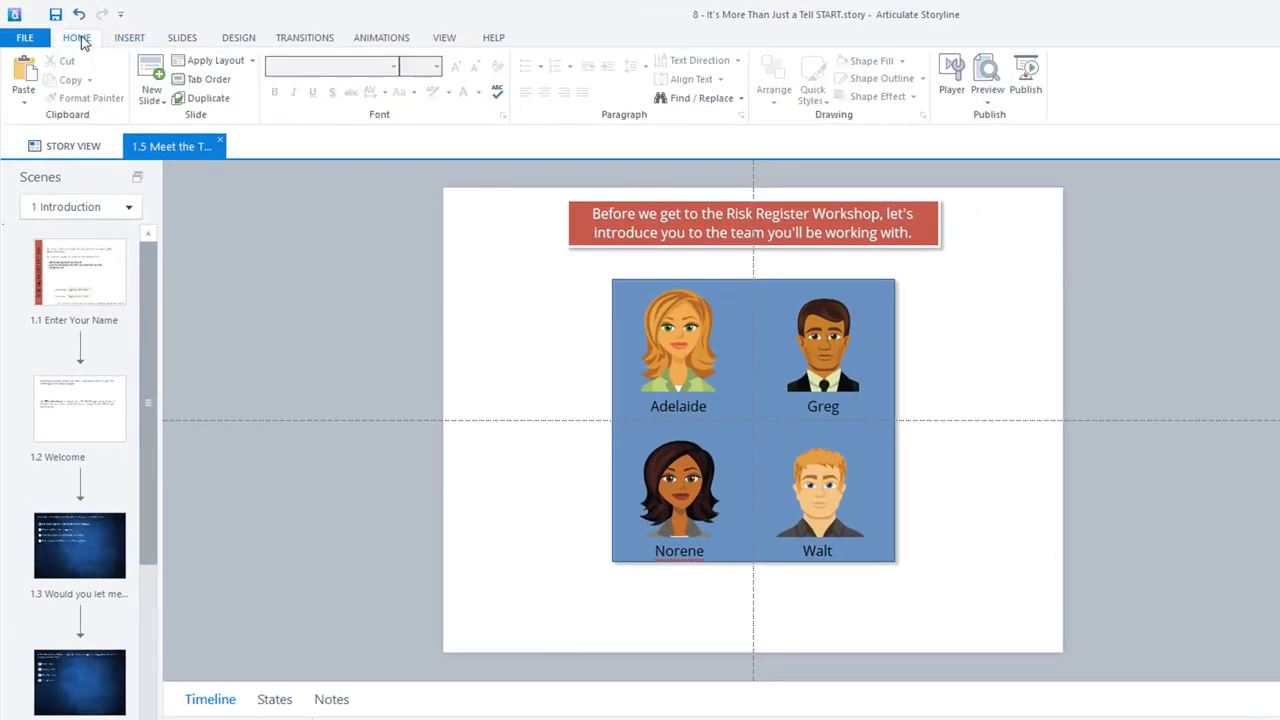
left_click(150, 98)
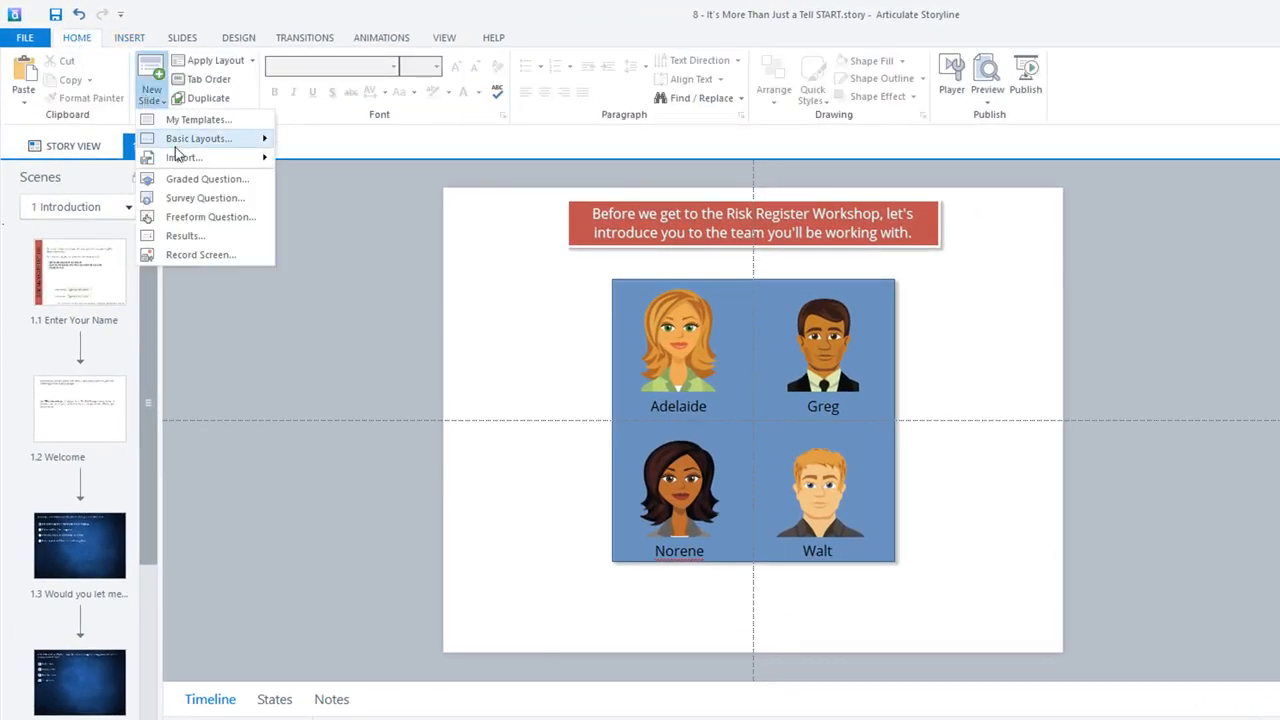
mouse_move(240, 140)
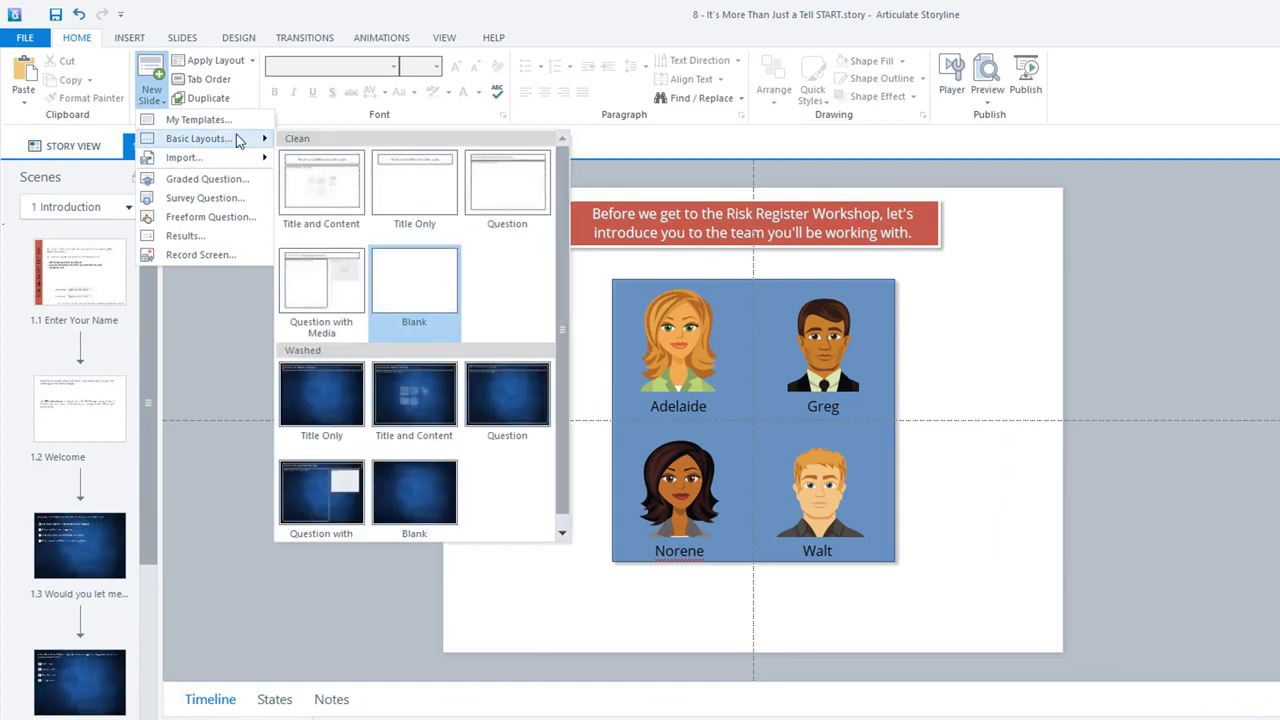
left_click(417, 280)
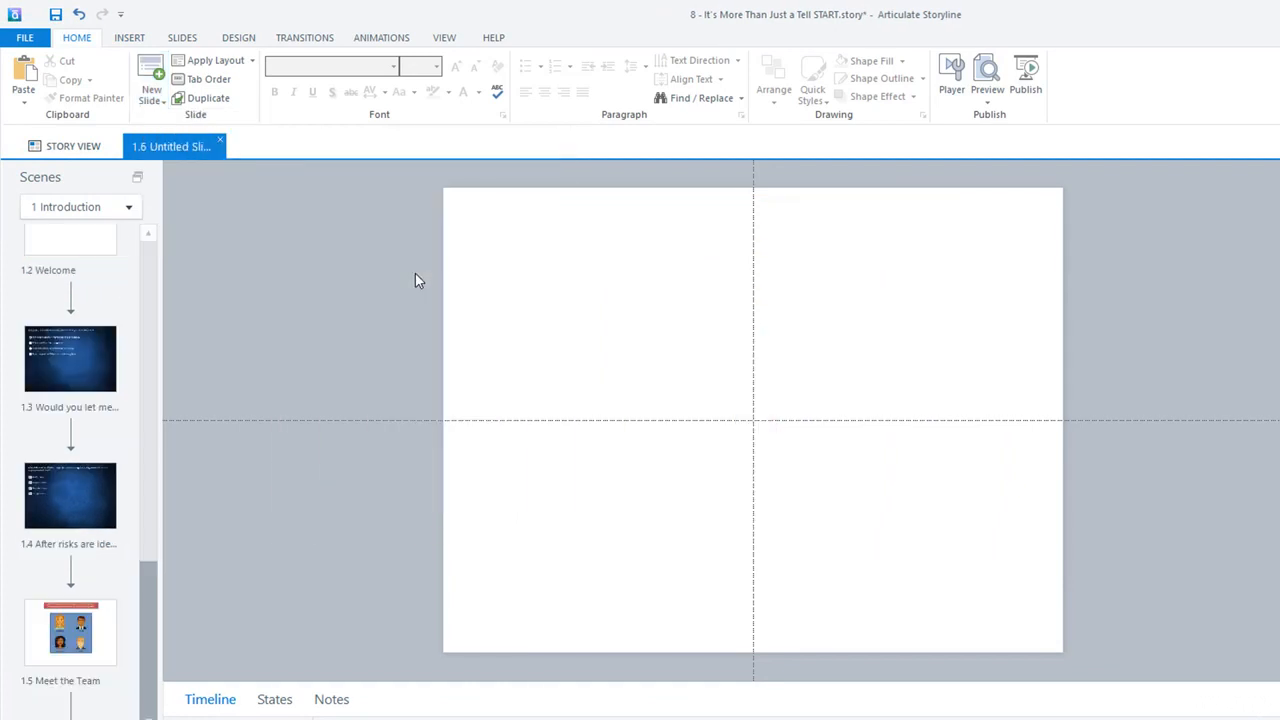
left_click(163, 104)
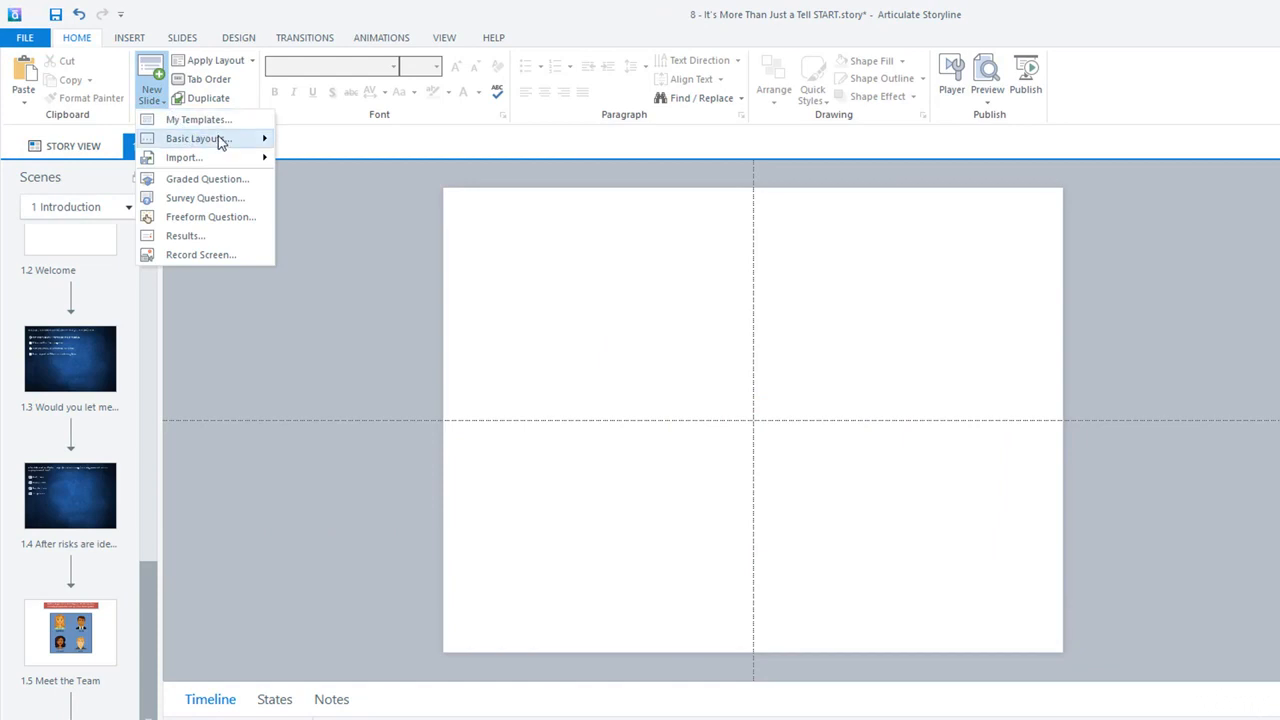
mouse_move(220, 140)
left_click(419, 281)
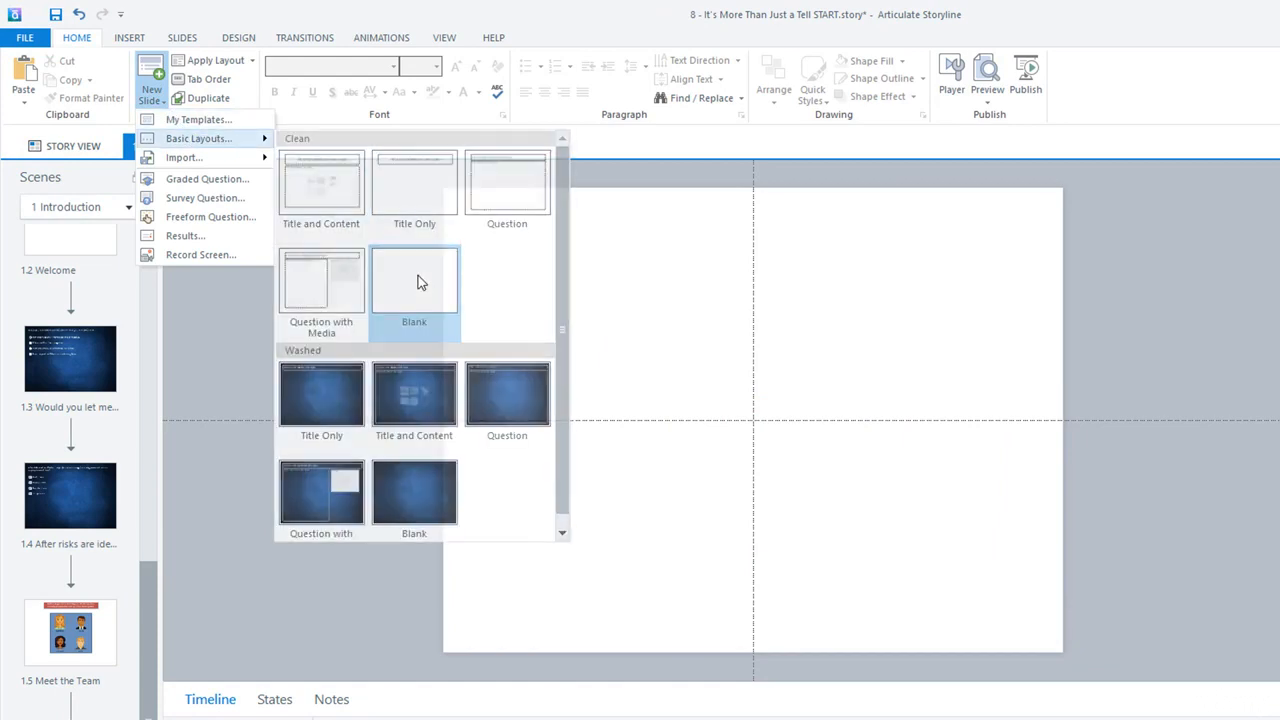
Rename the first new blank slide, 1.6, as Risks 1 and 2
double_click(60, 680)
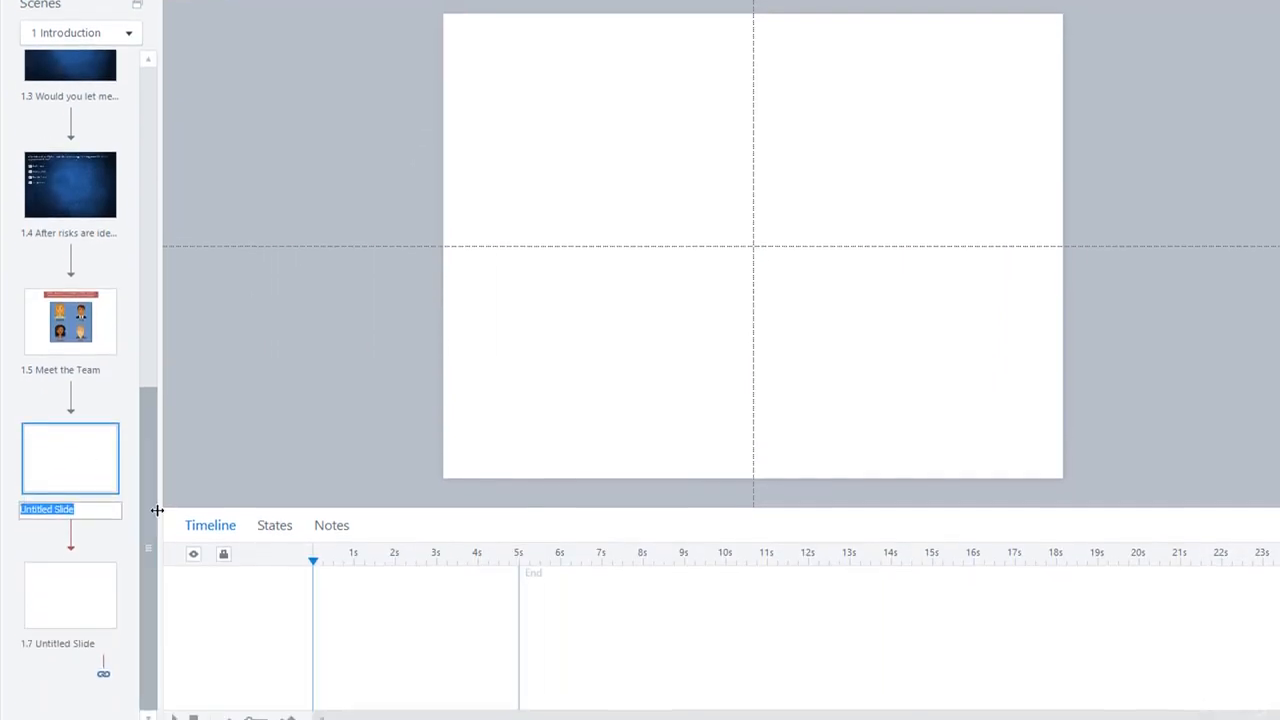
type("R")
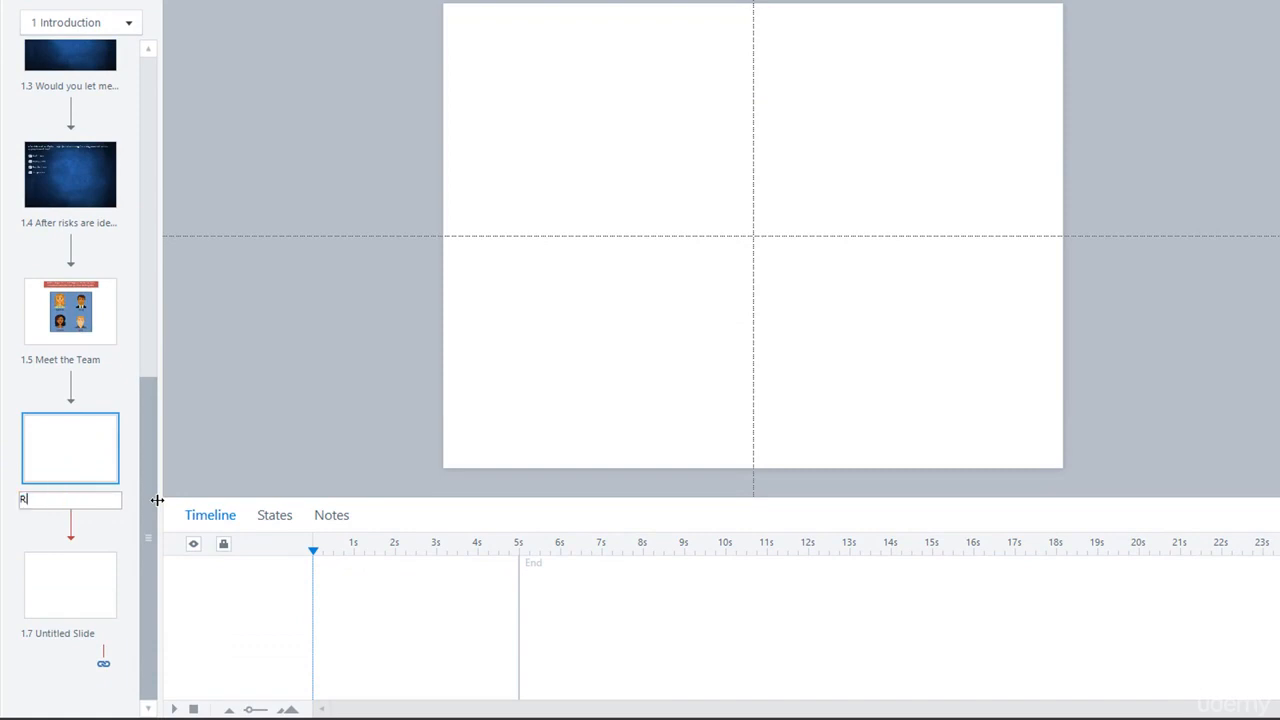
type("isks 1 and 2")
key("Return")
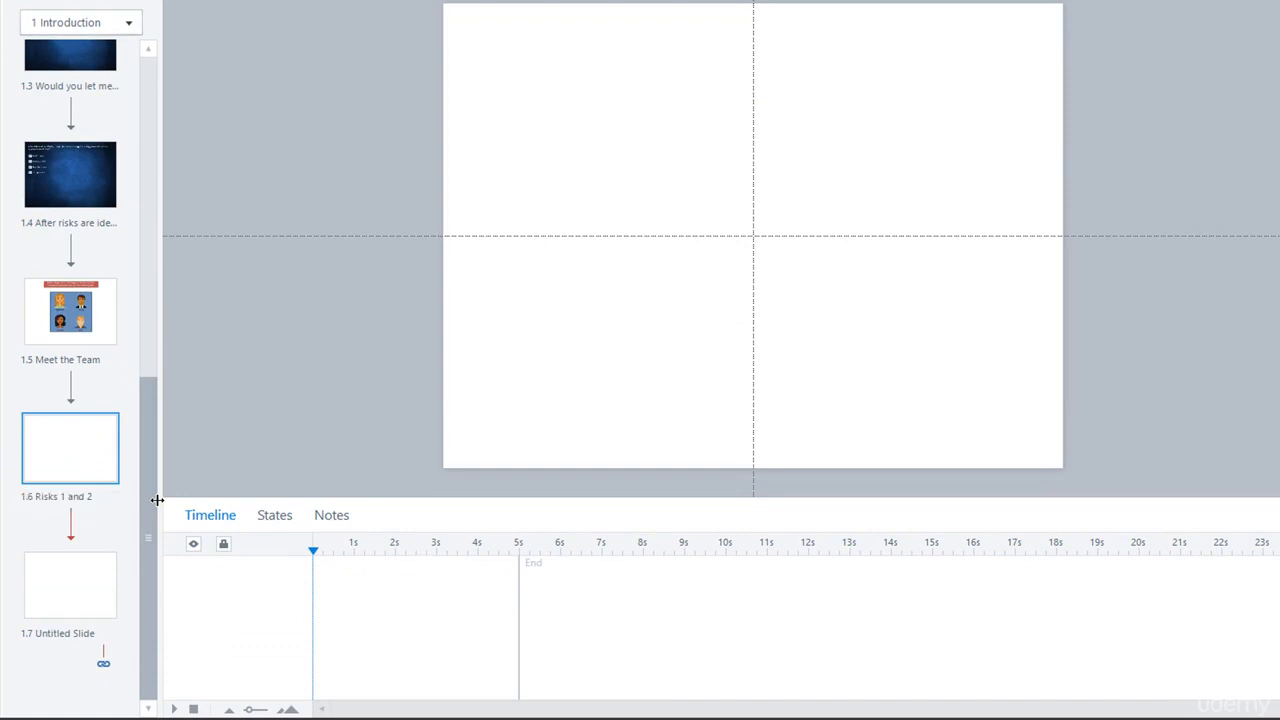
Rename the second new blank slide, 1.7, as Risks 3 and 4
double_click(62, 637)
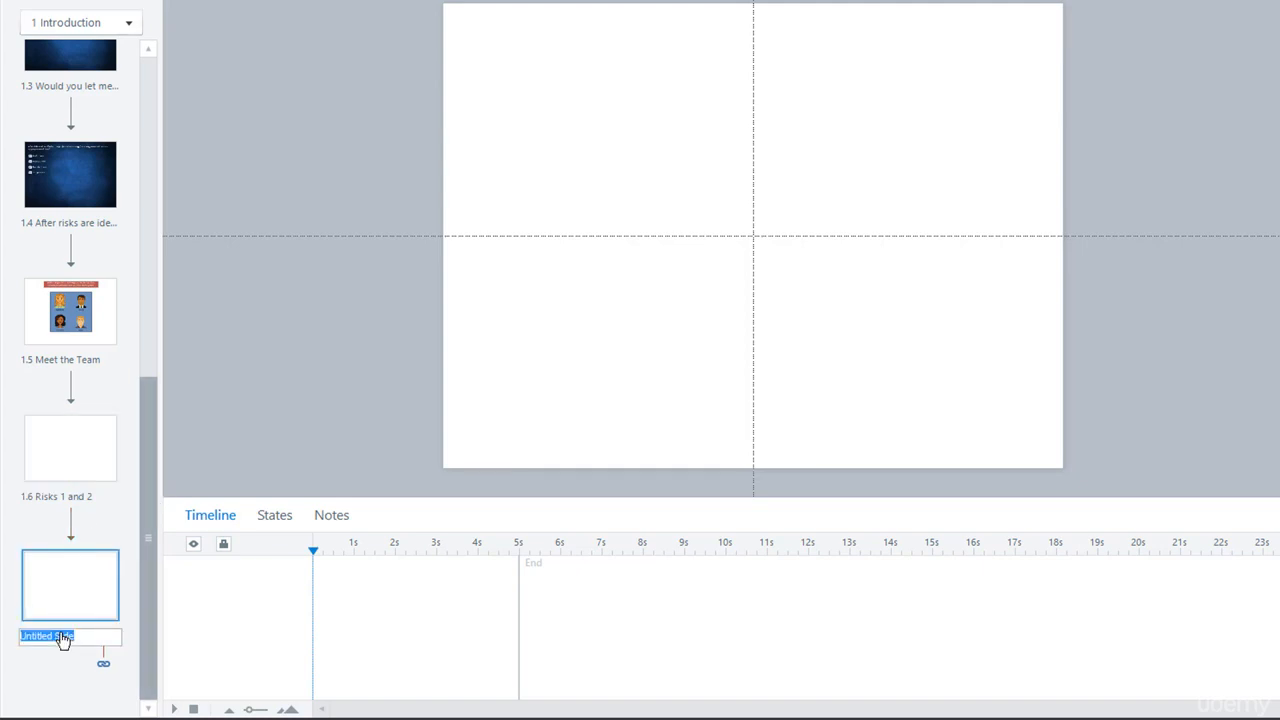
type("Risks 3 and 4")
key("Return")
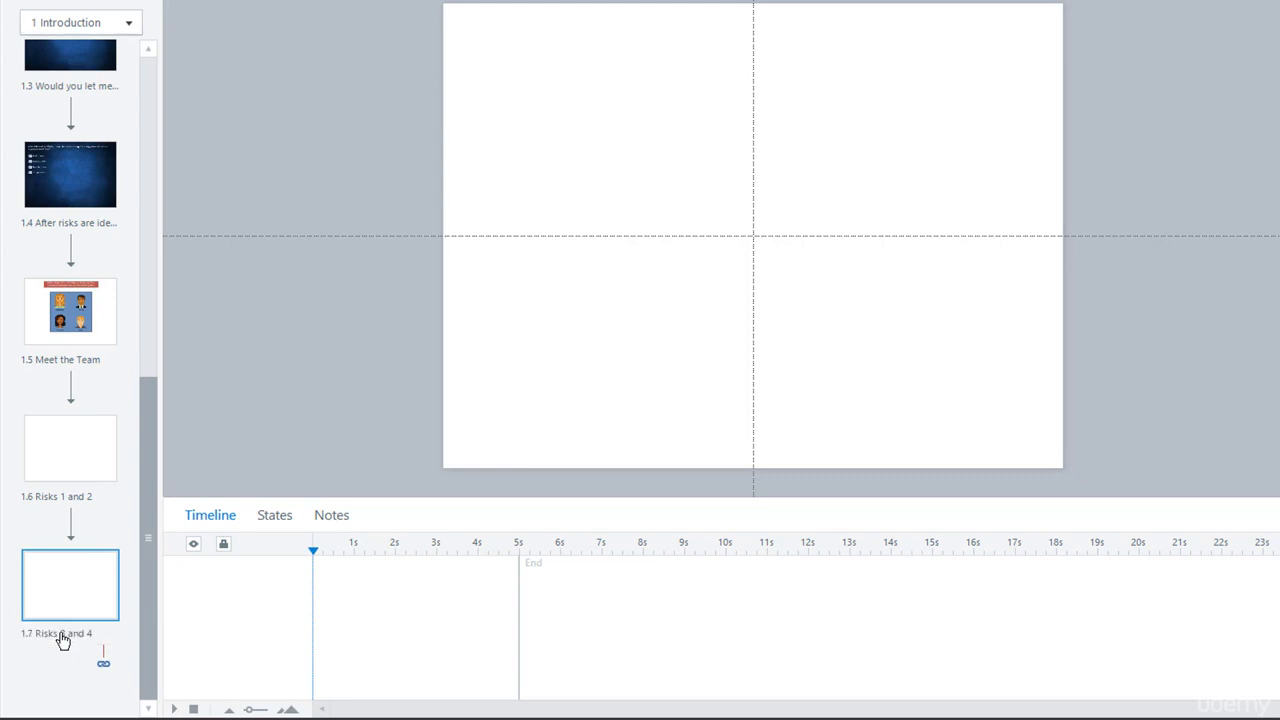
Draw a full-width rectangle covering the upper half of the Risks 1 and 2 slide, down to the horizontal centre guide
left_click(54, 452)
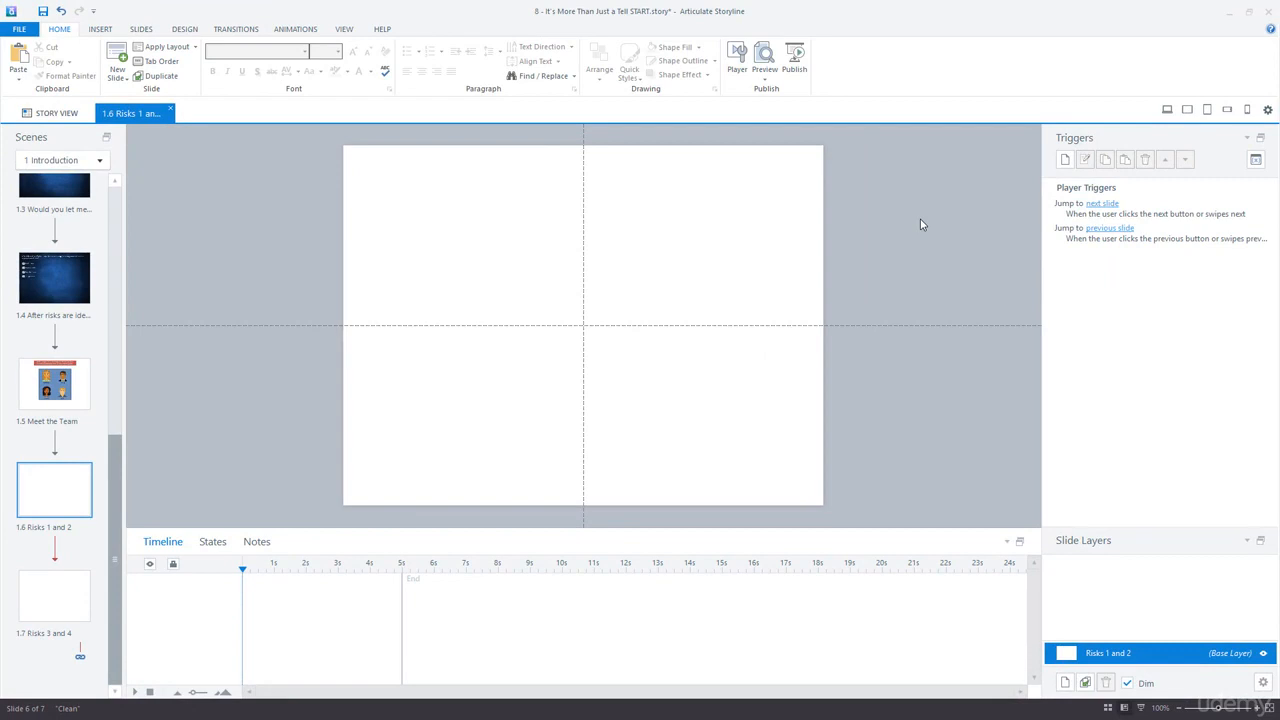
left_click(106, 34)
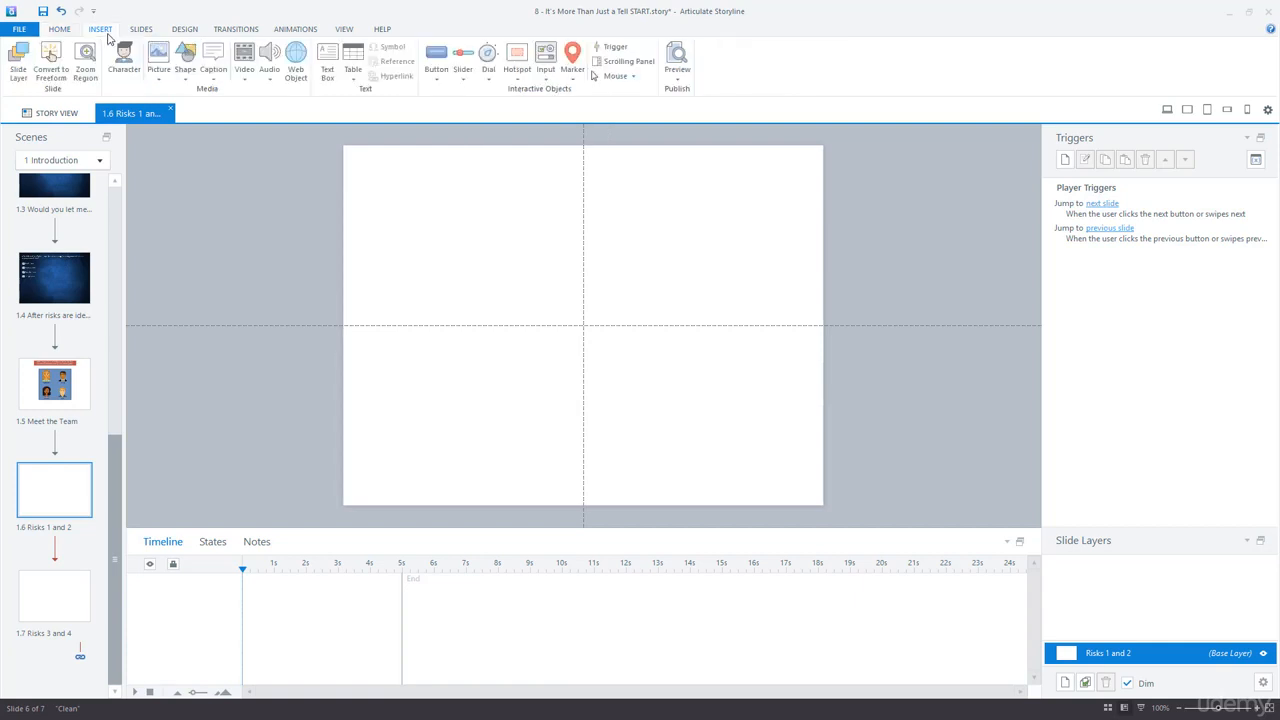
left_click(186, 80)
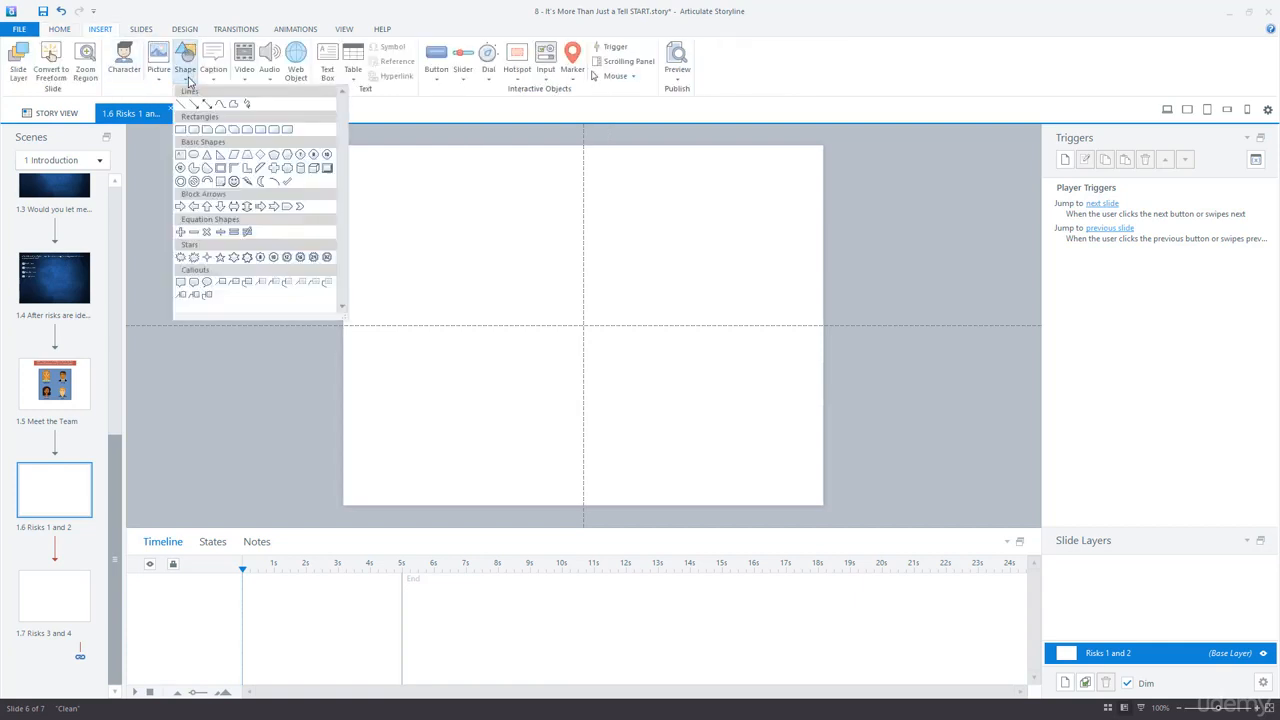
left_click(182, 131)
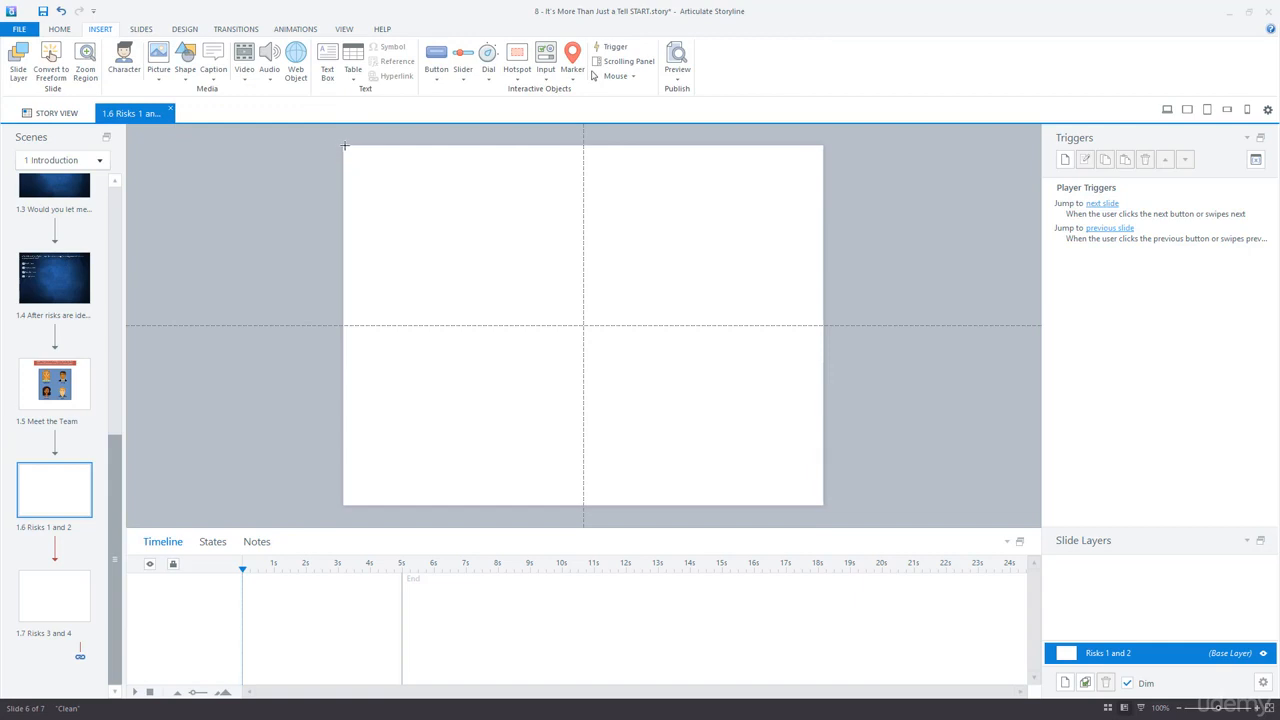
mouse_move(342, 146)
left_mouse_down()
mouse_move(394, 220)
mouse_move(600, 320)
mouse_move(821, 326)
left_mouse_up()
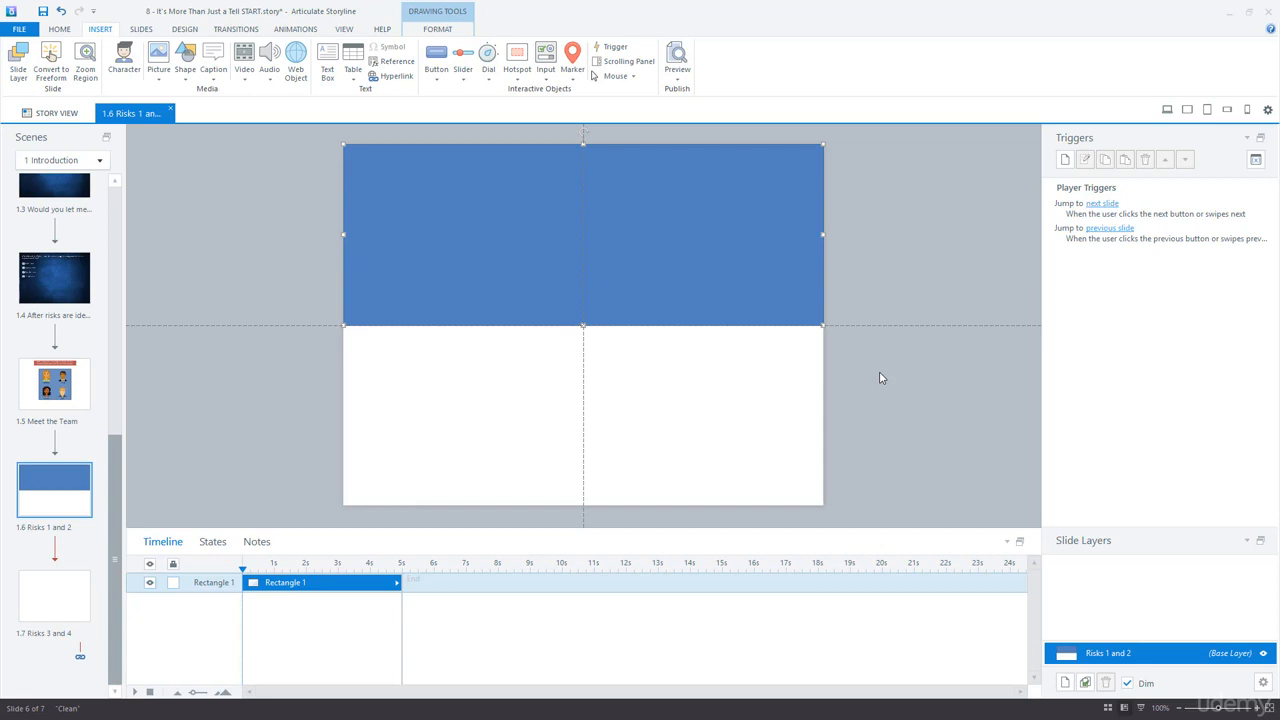
Copy the blonde female character and her name label from Meet the Team onto Risks 1 and 2, placing them at the rectangle's left end
left_click(86, 388)
left_click(518, 262)
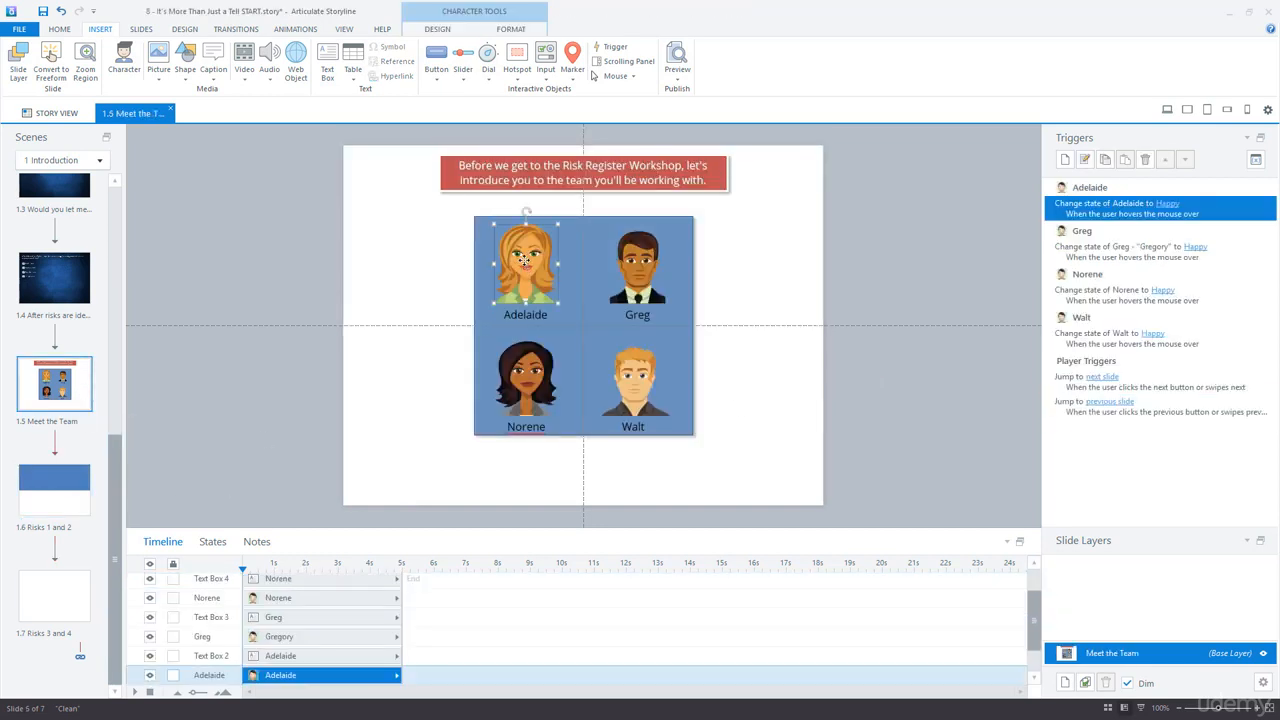
left_click(525, 316, "shift")
key("ctrl+c")
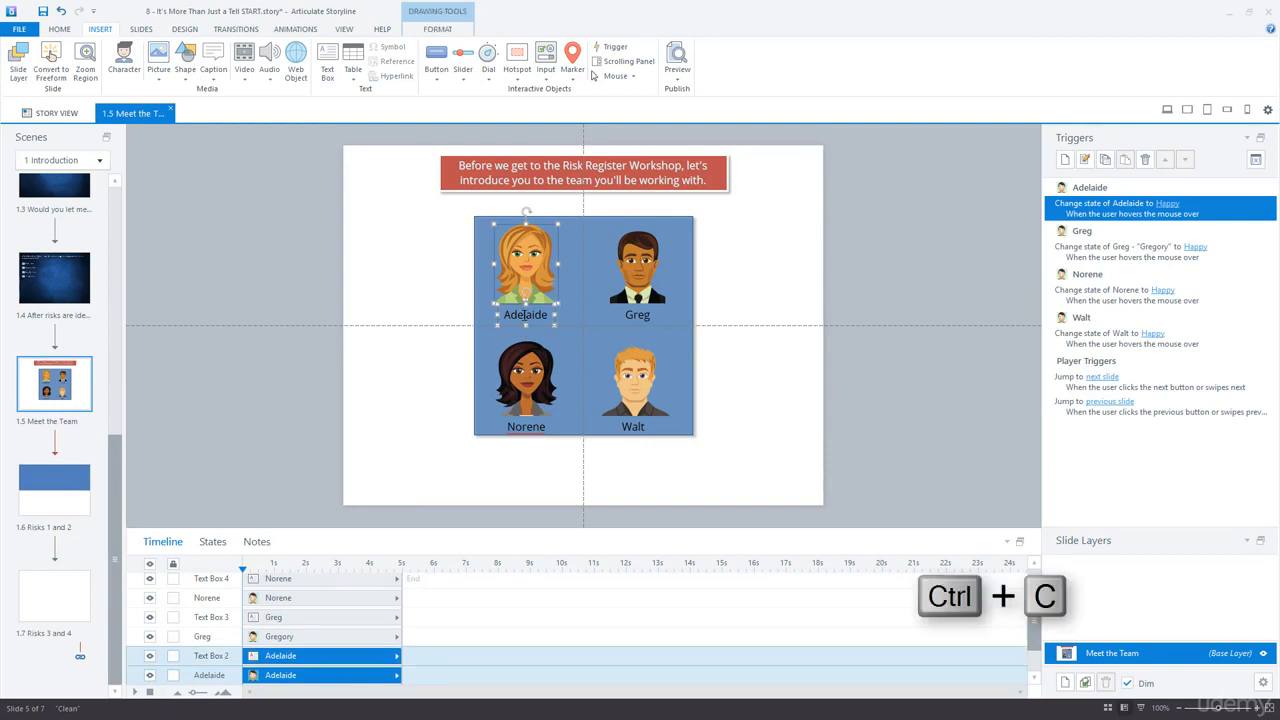
left_click(65, 484)
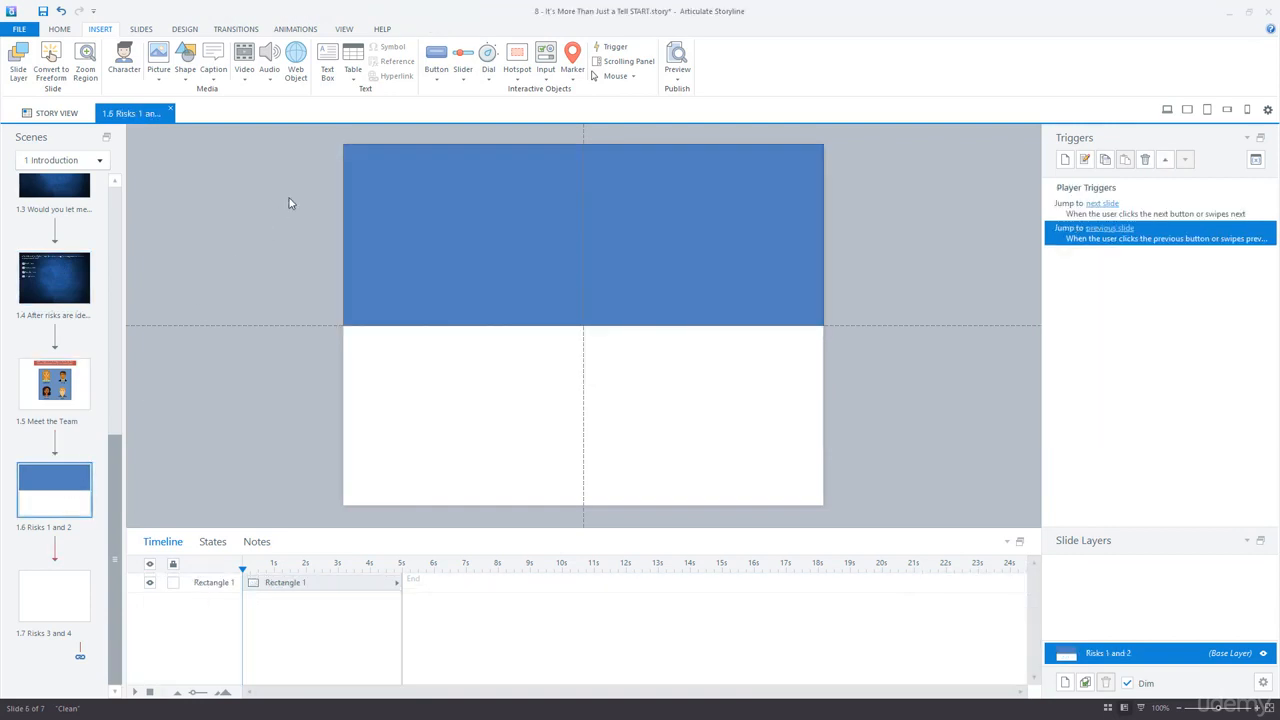
key("ctrl+v")
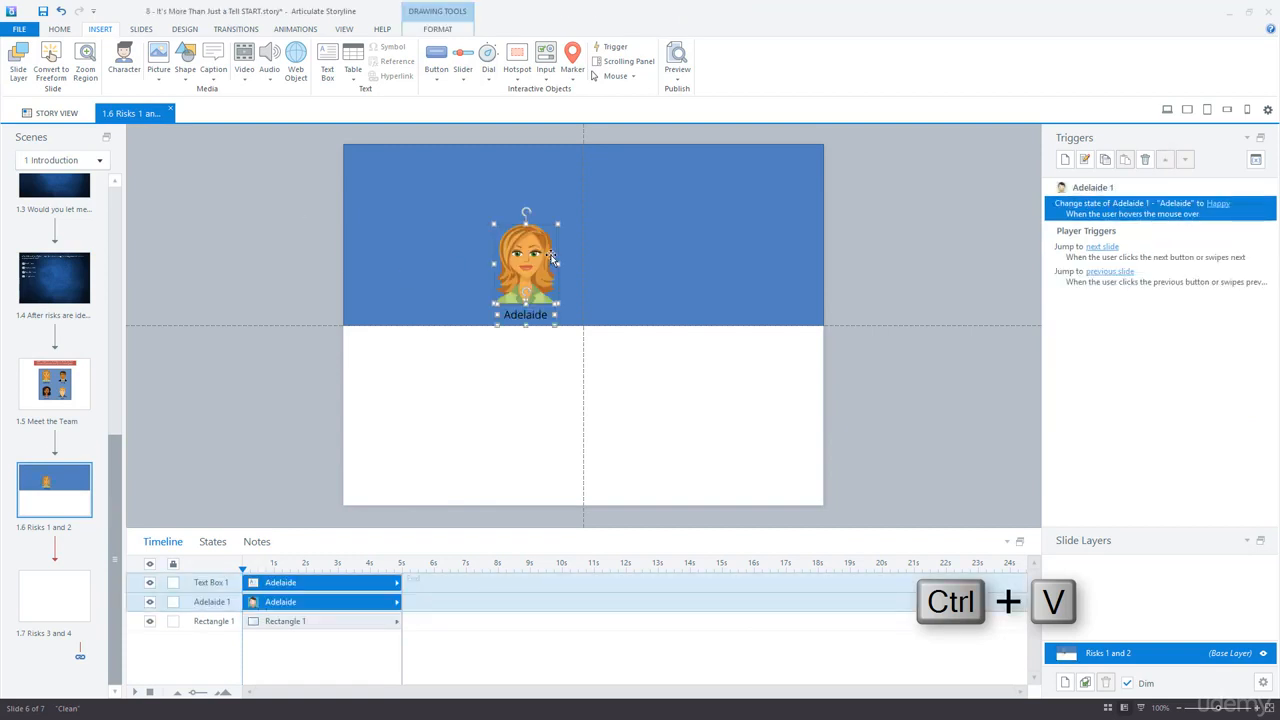
left_click_drag(518, 248, 404, 214)
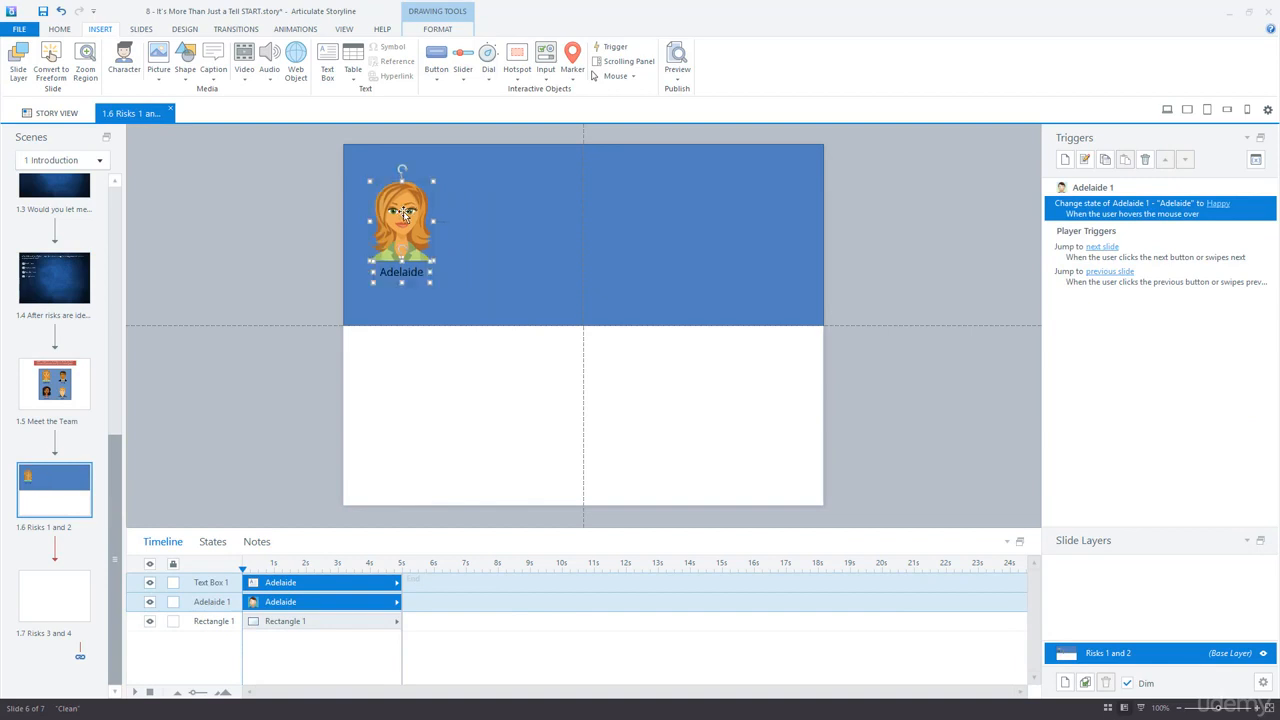
left_click(296, 222)
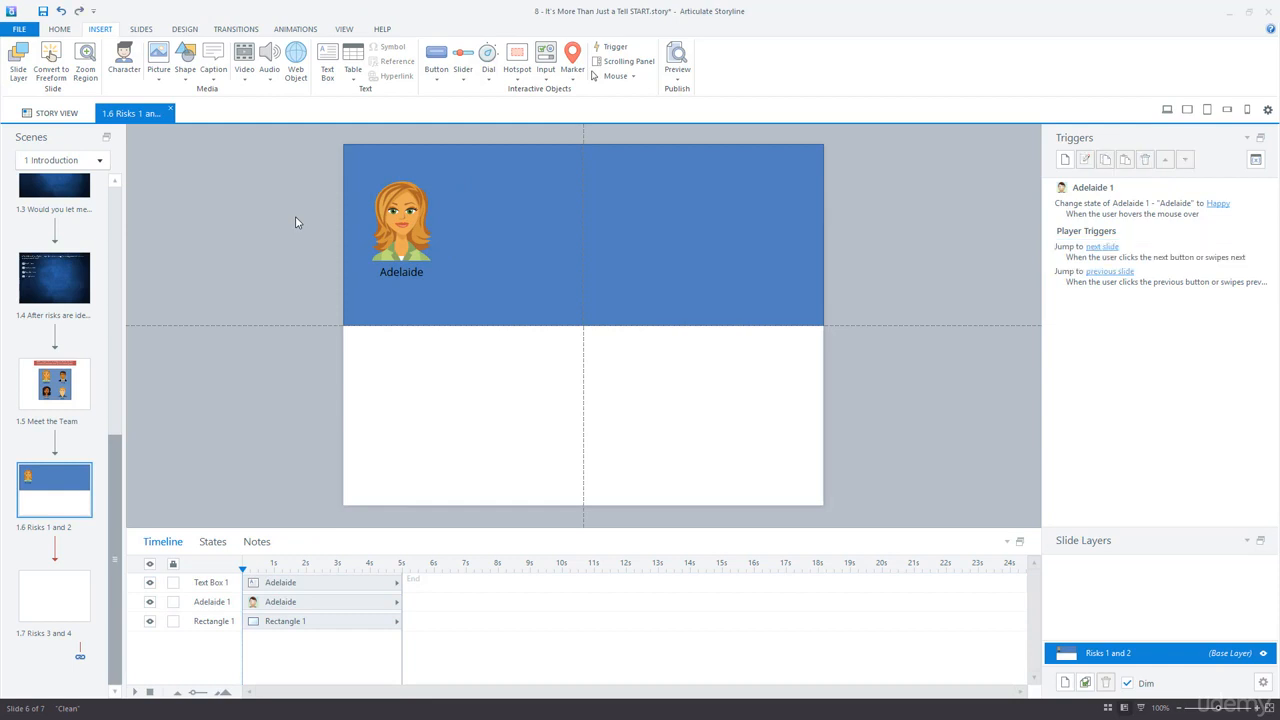
Paste the potential liability issue statement beside the blonde character as white text, in a box widened to fit two lines
key("ctrl+v")
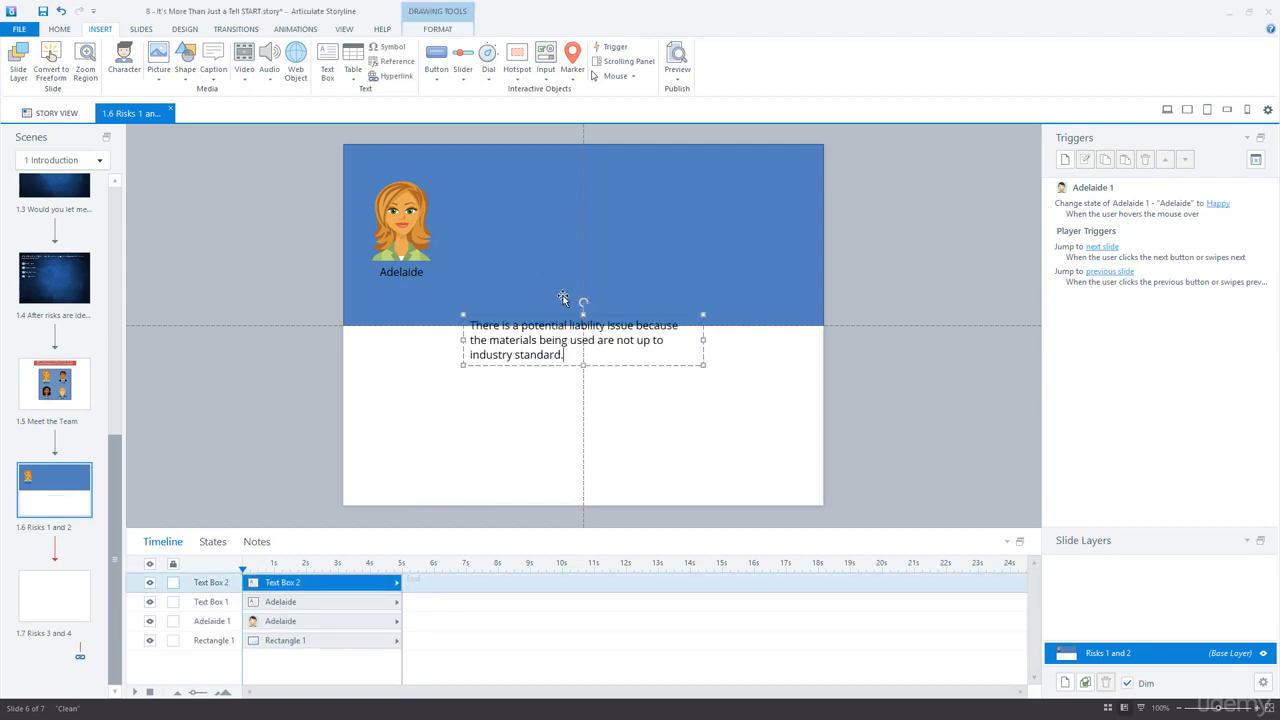
left_click_drag(557, 318, 554, 197)
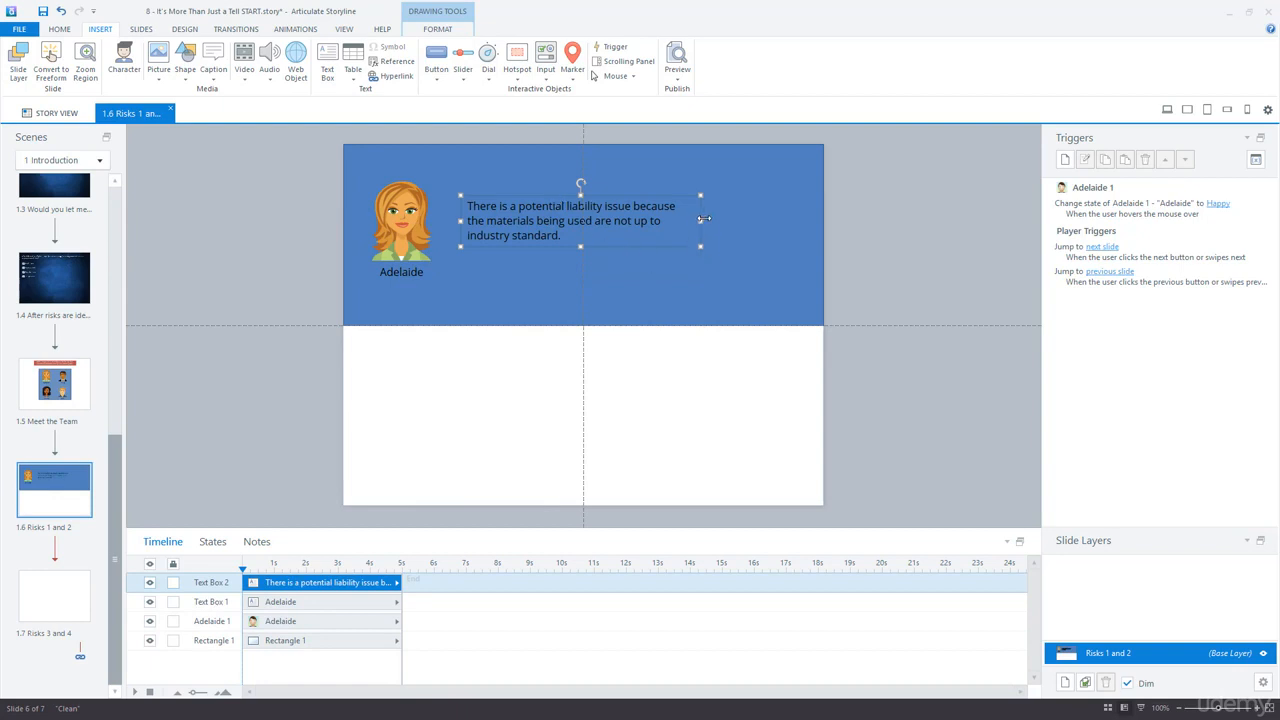
left_click_drag(701, 220, 760, 214)
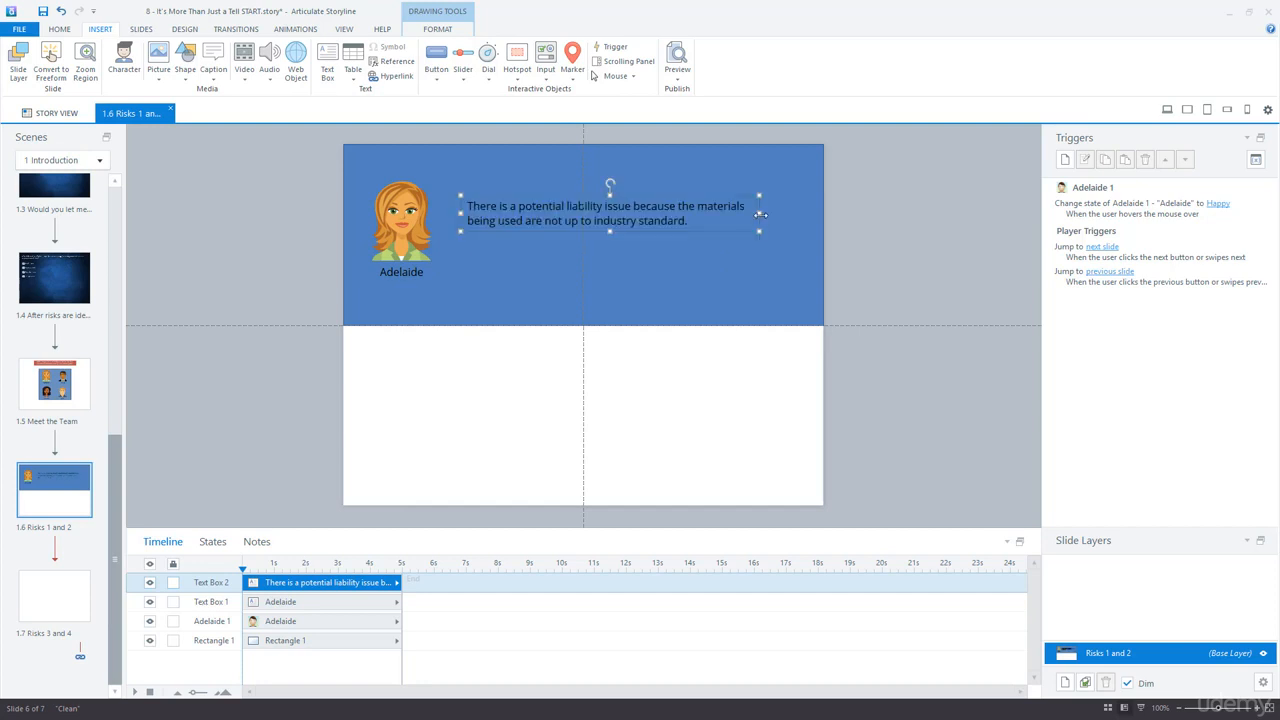
left_click(61, 31)
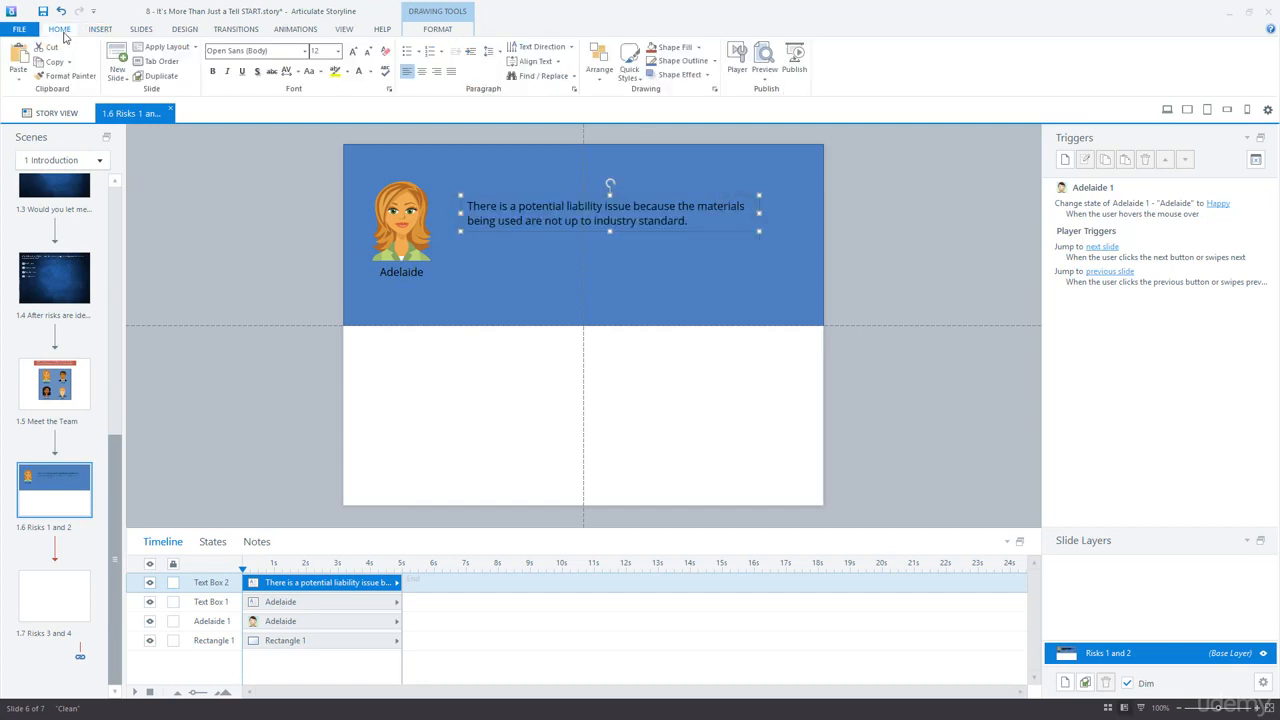
left_click(360, 76)
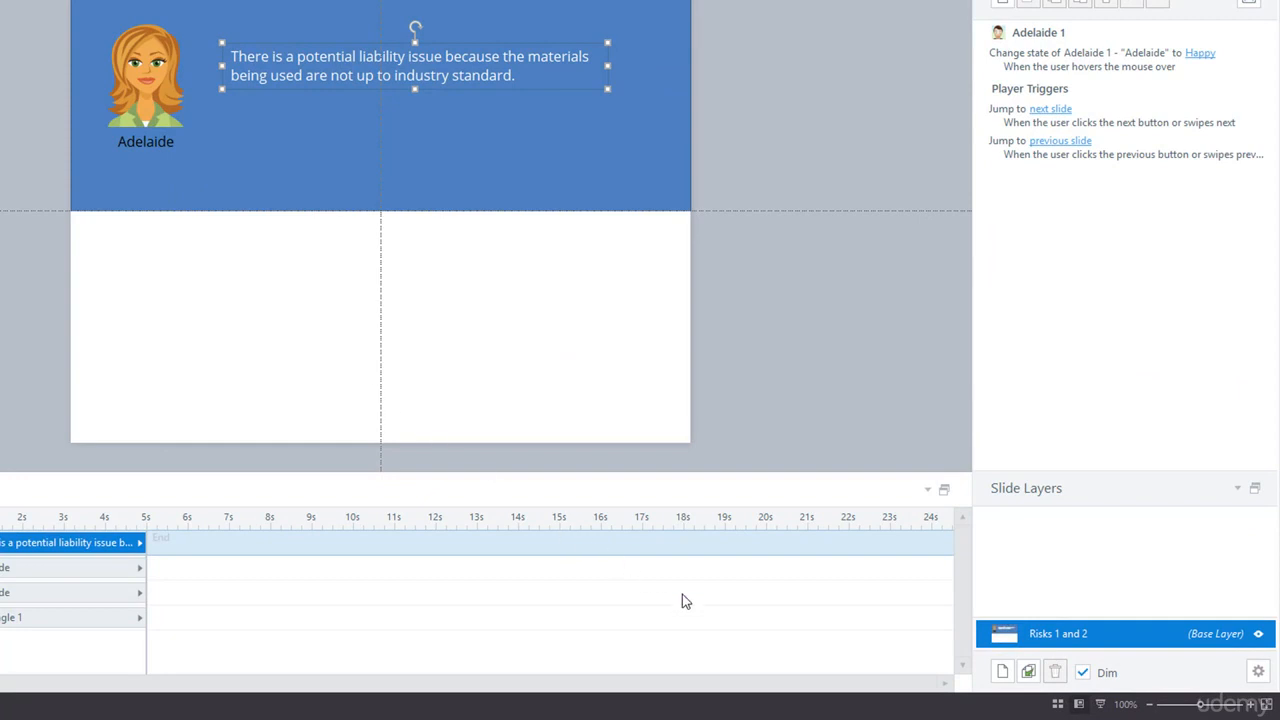
Add a new layer to the Risks 1 and 2 slide and name it after the dark-haired male character
left_click(1003, 672)
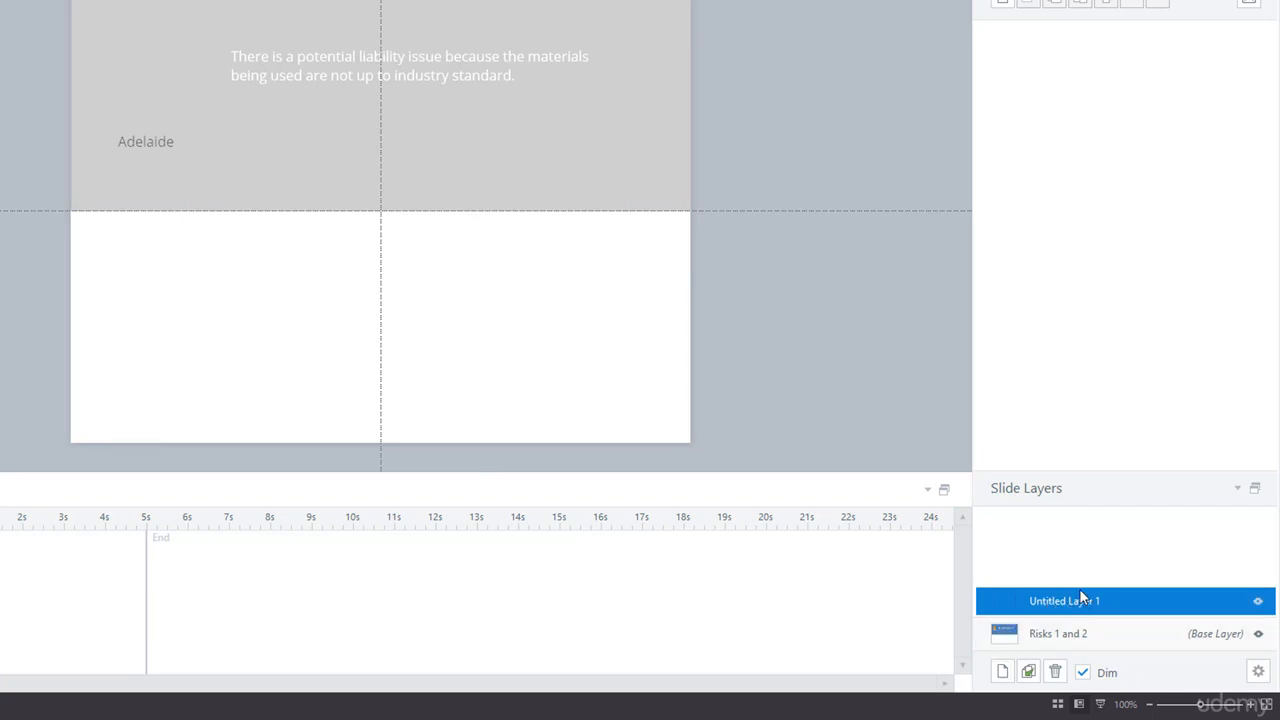
double_click(1075, 606)
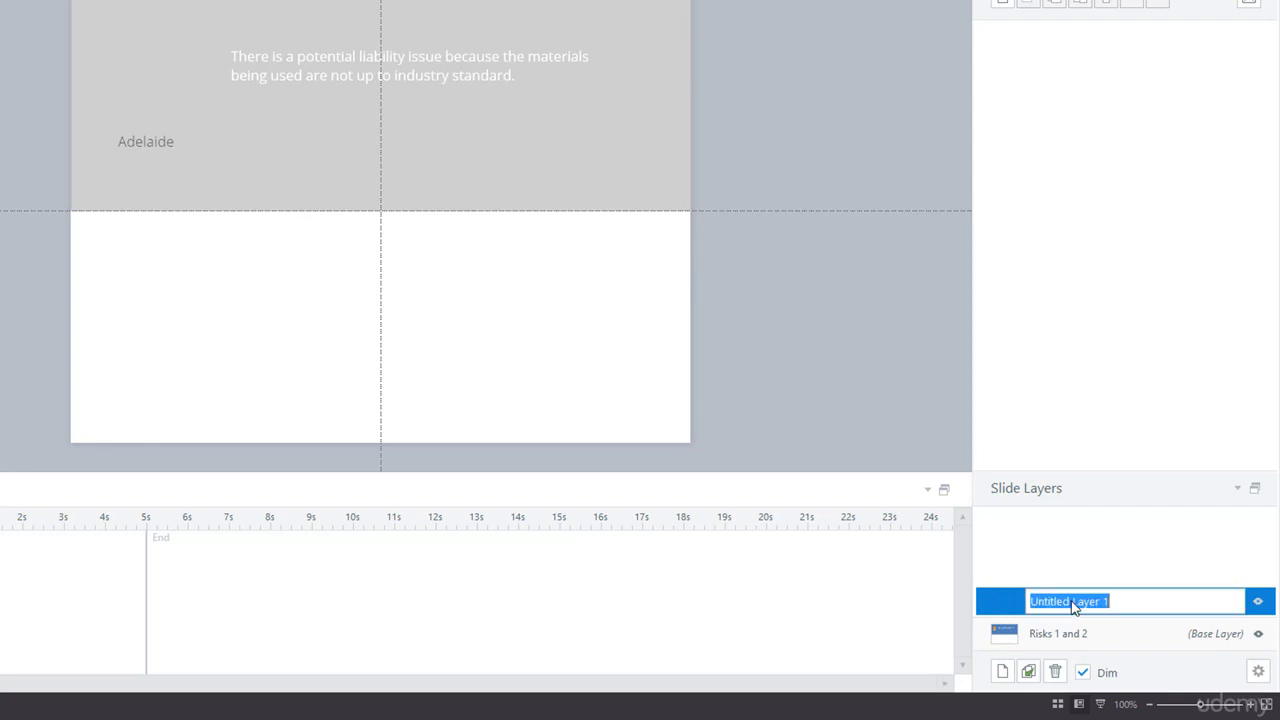
type("Greg")
key("Return")
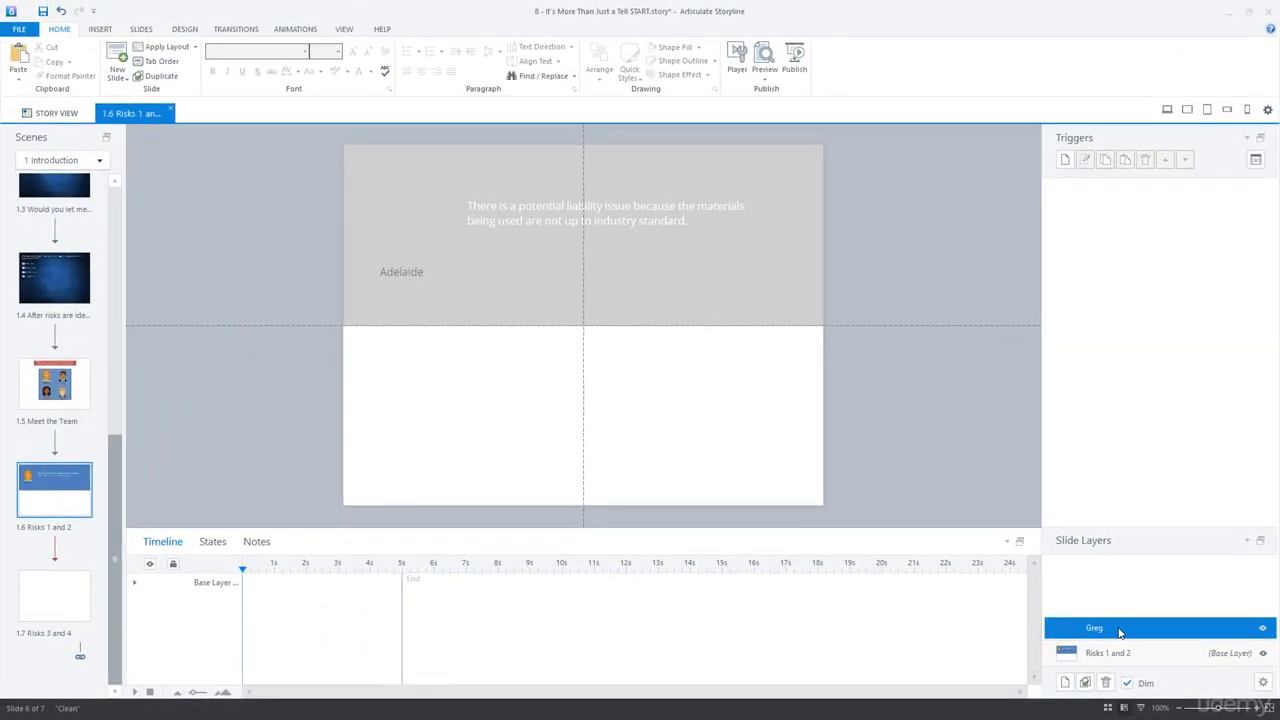
Copy the dark-haired male character in the suit from the Meet the Team slide
left_click(66, 395)
left_click(640, 253)
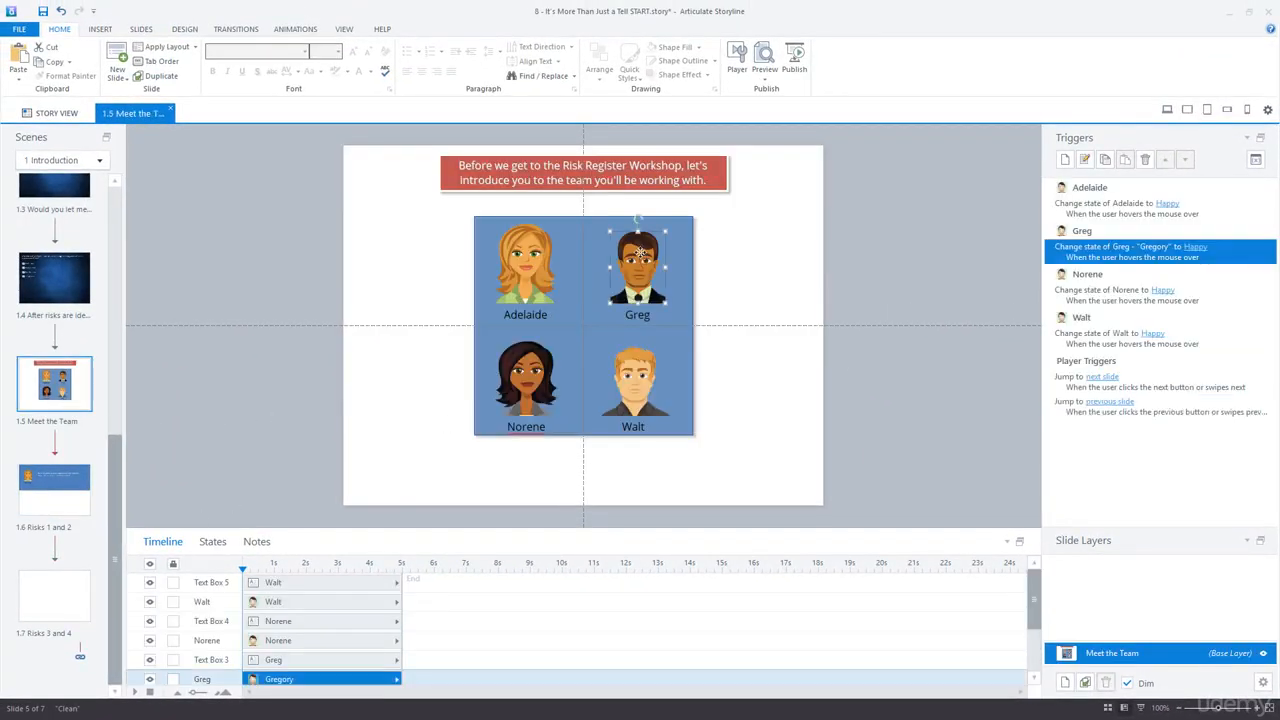